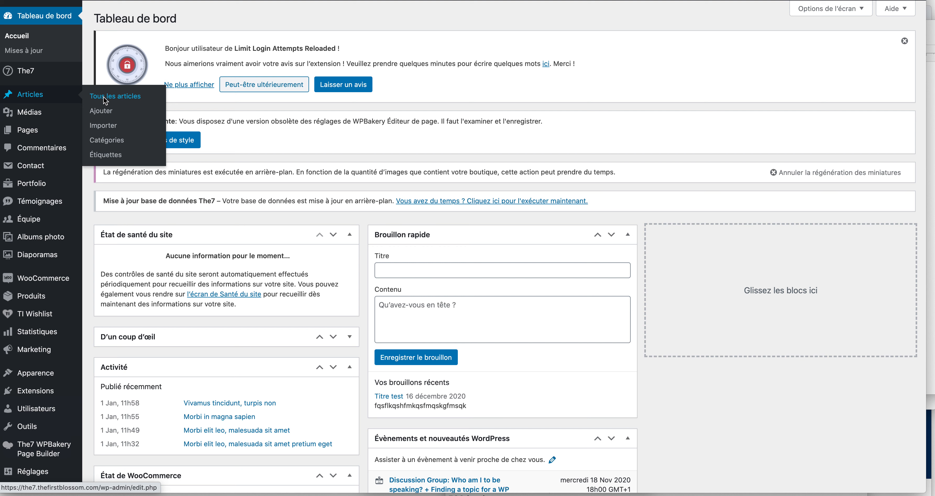
- Open the list of all articles and look over the posts with their categories, tags and available row actions
left_click(105, 97)
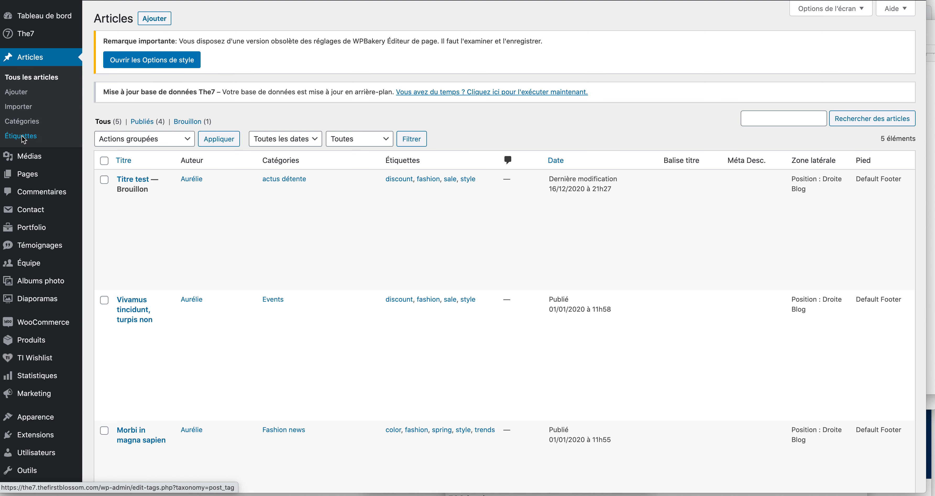
scroll(210, 243, "down", 10)
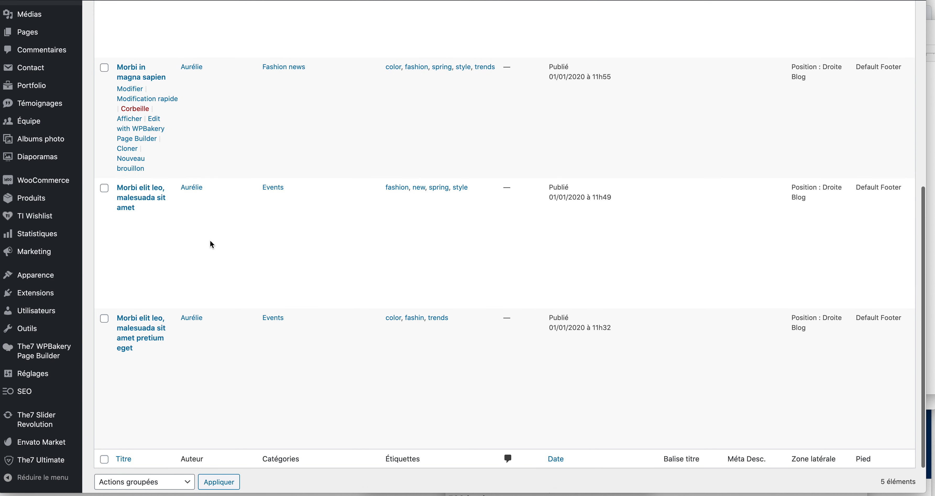
scroll(210, 241, "up", 10)
scroll(210, 240, "down", 7)
scroll(210, 243, "up", 4)
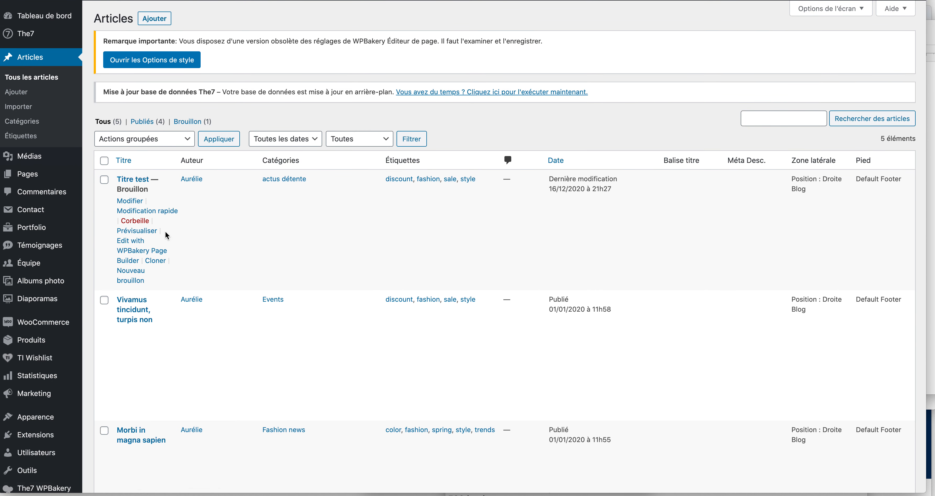
scroll(166, 235, "down", 2)
scroll(166, 236, "down", 1)
scroll(160, 243, "up", 3)
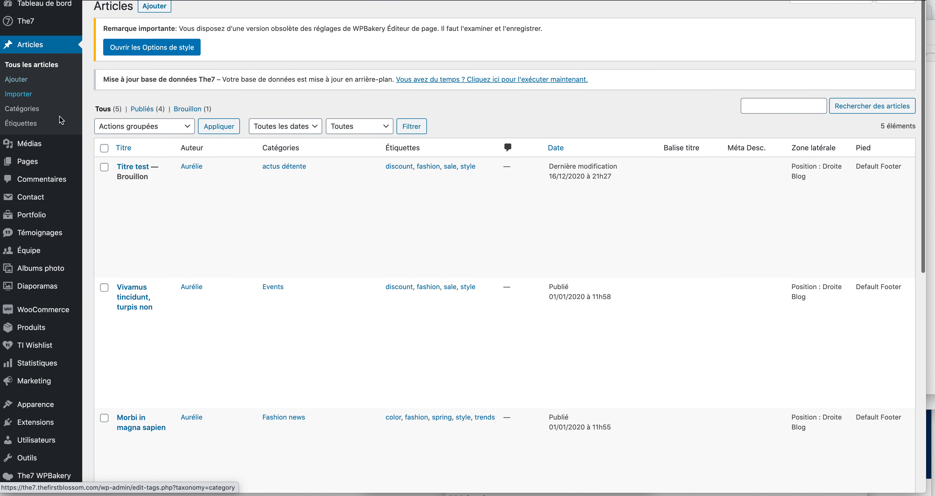
scroll(236, 316, "down", 2)
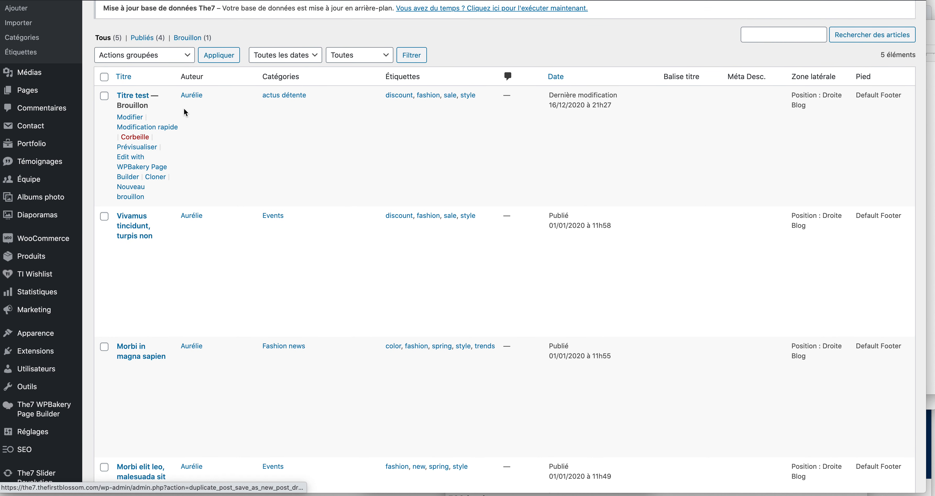
scroll(178, 145, "up", 3)
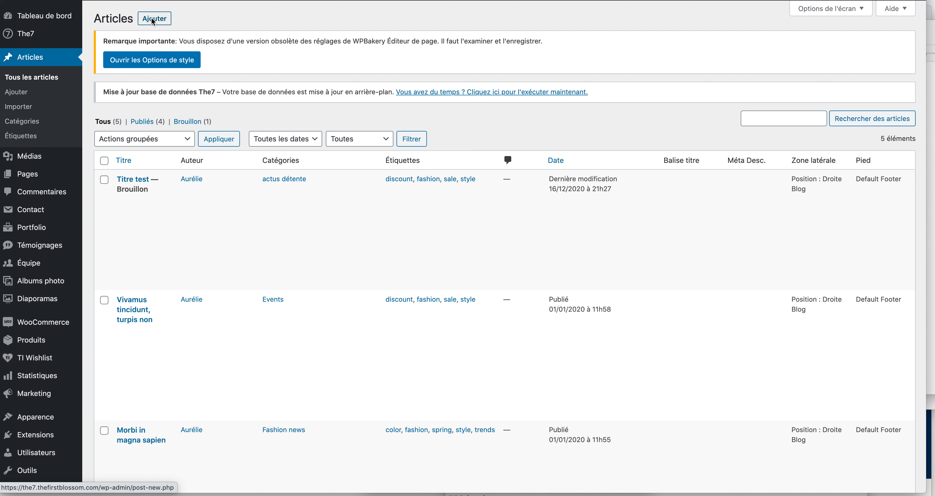
mouse_move(148, 215)
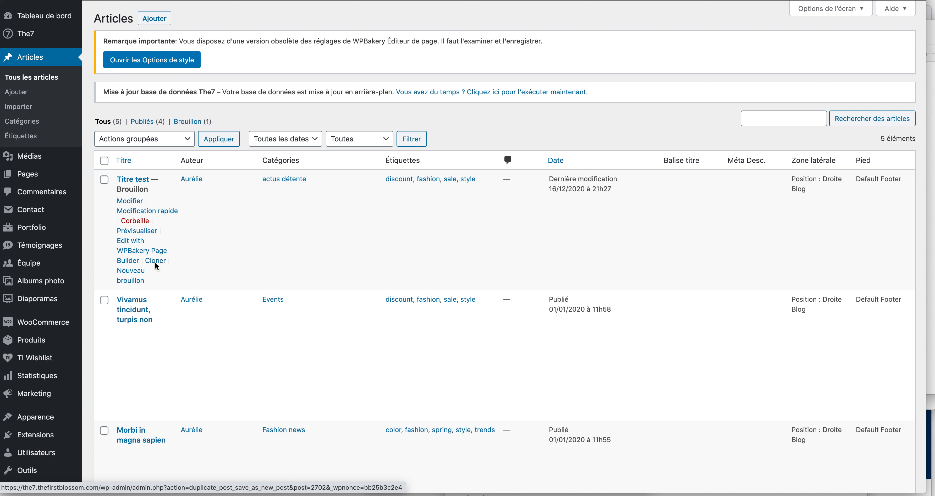
- Add a new article category named "yoga" with no parent category
left_click(23, 123)
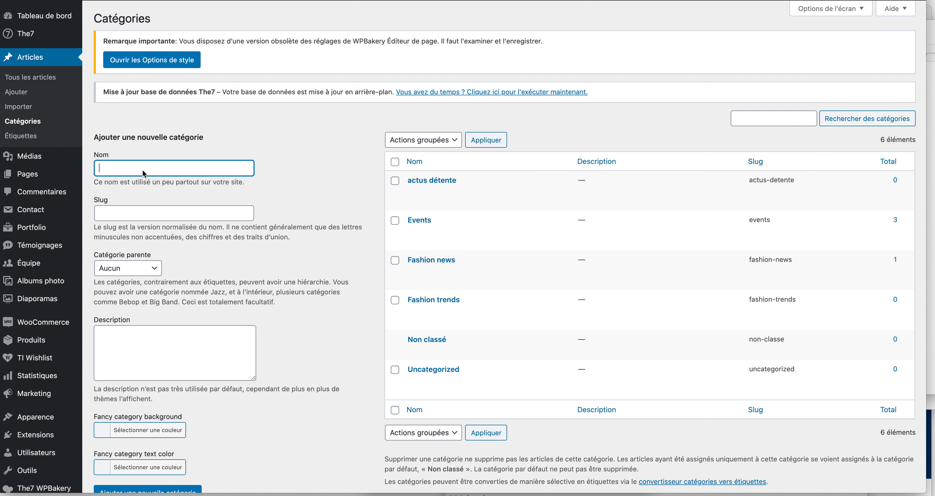
type("yoga")
scroll(178, 418, "down", 3)
left_click(158, 406)
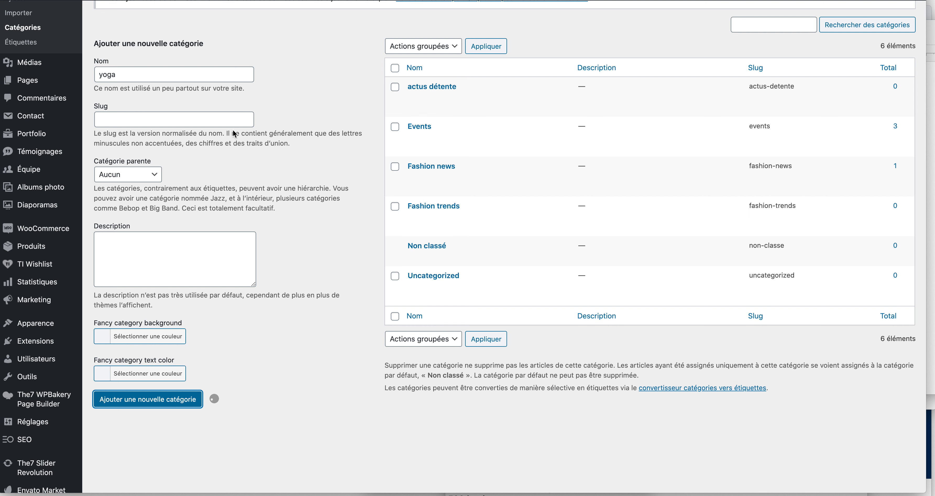
- Add a new category named "cours yoga" with "yoga" as its parent category
scroll(234, 133, "up", 1)
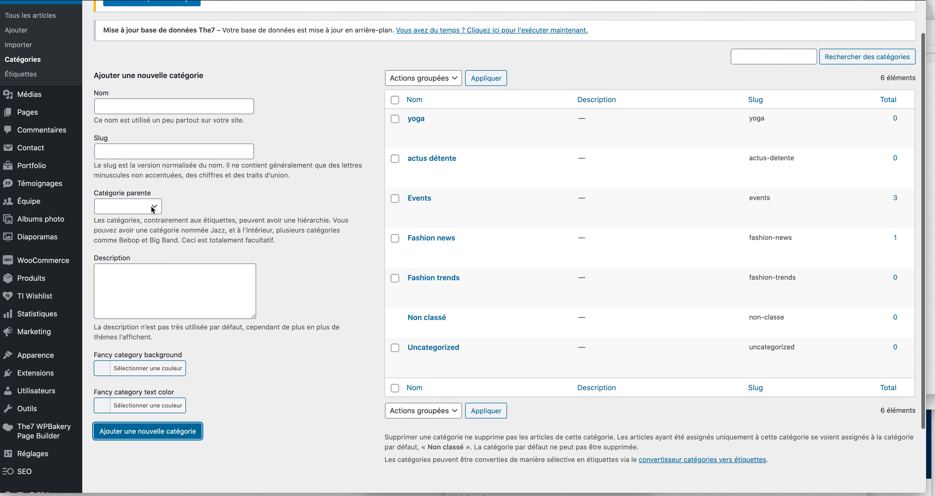
left_click(123, 111)
type("cours")
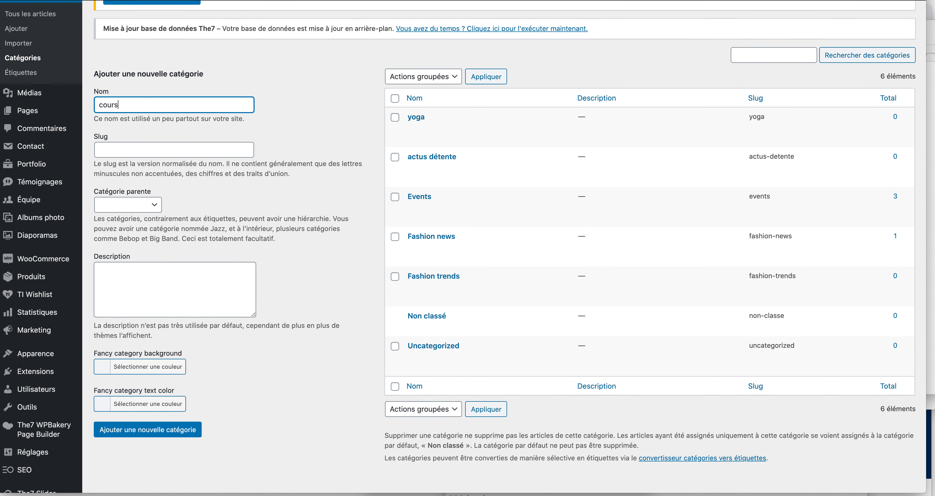
type(" yoga")
left_click(123, 205)
left_click(123, 225)
left_click(125, 205)
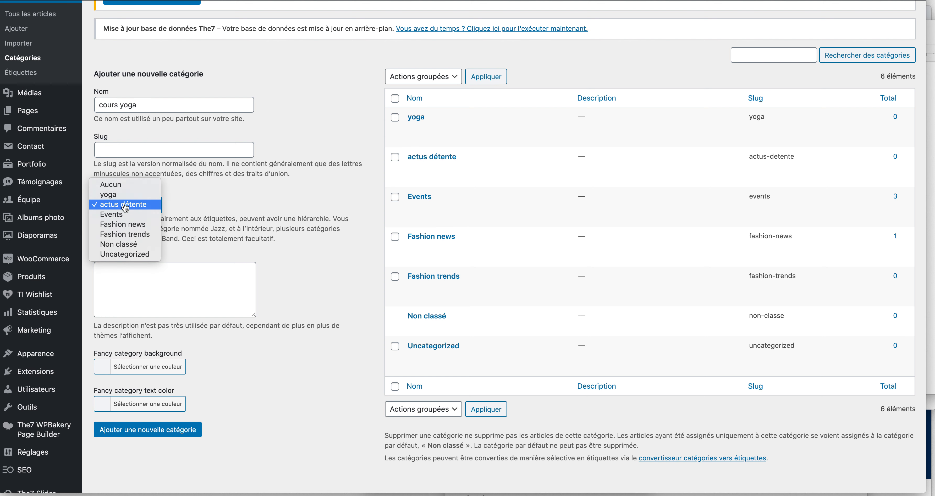
left_click(124, 195)
left_click(137, 426)
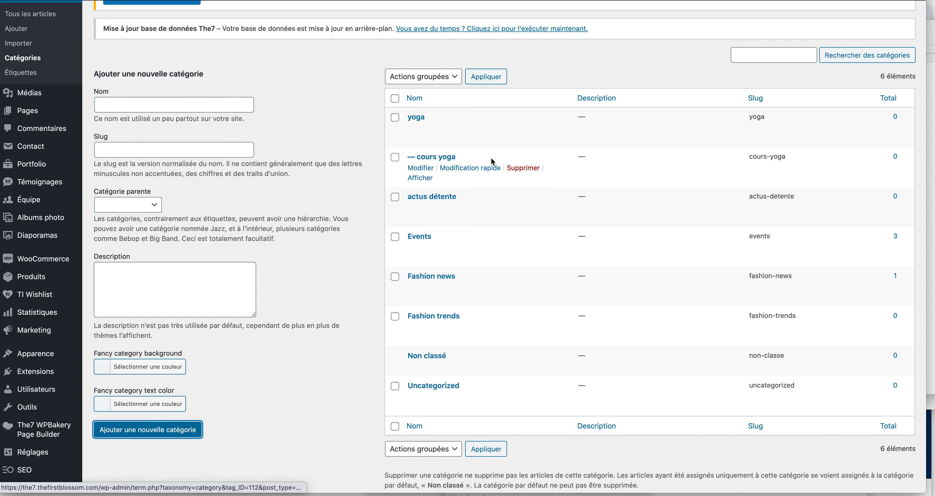
- Add two new article tags (étiquettes), one named "yoga" and one named "printemps"
scroll(200, 164, "up", 3)
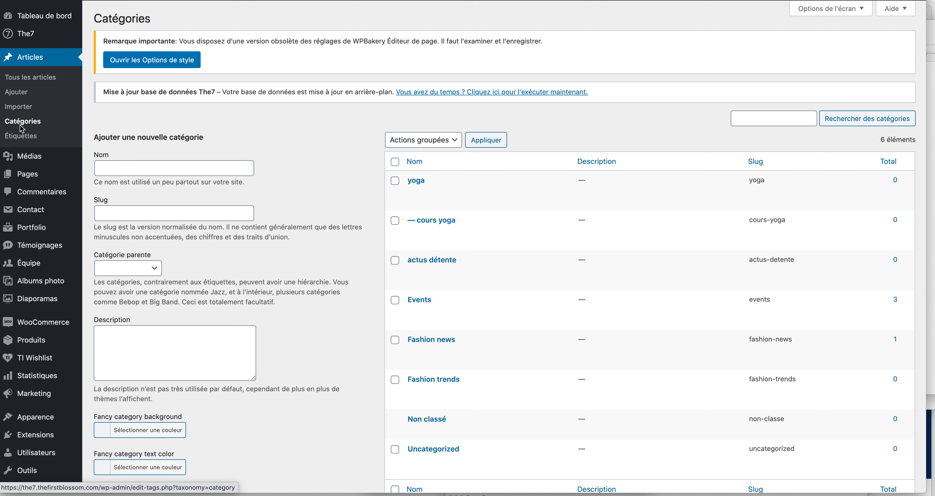
left_click(23, 140)
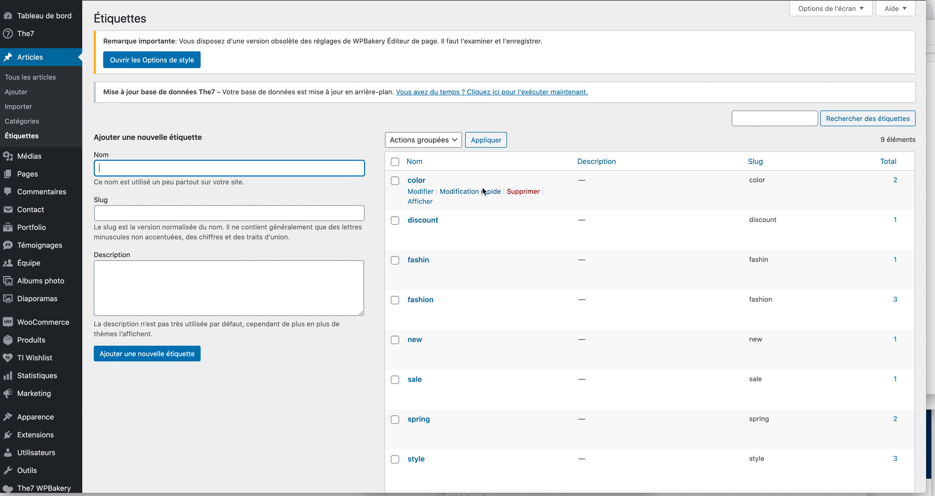
type("yoga")
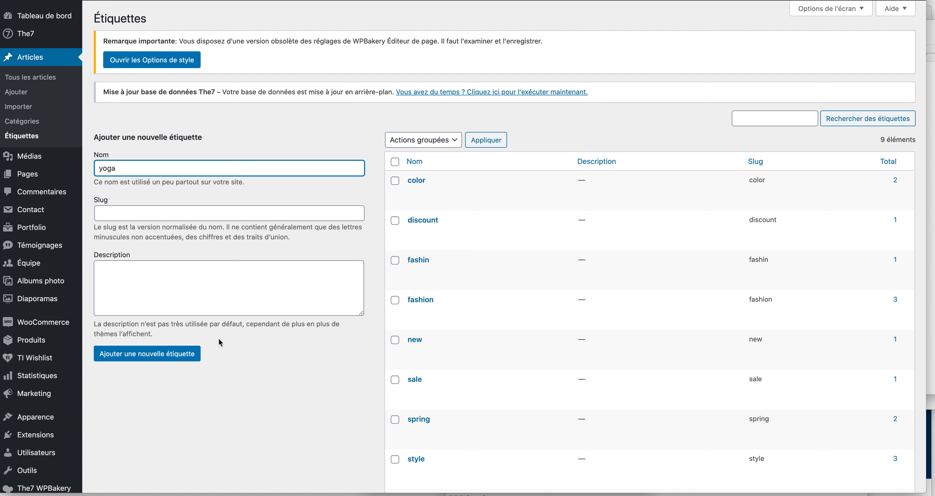
left_click(196, 353)
left_click(120, 172)
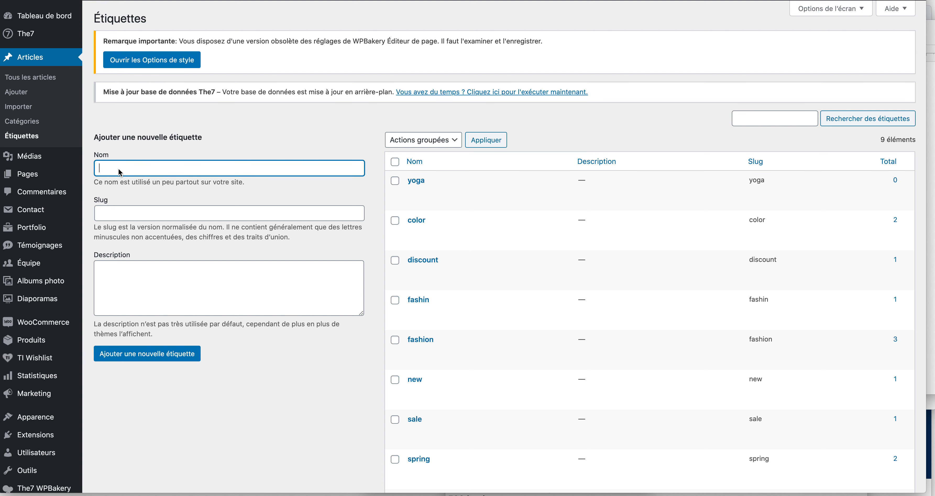
type("printemps")
left_click(130, 348)
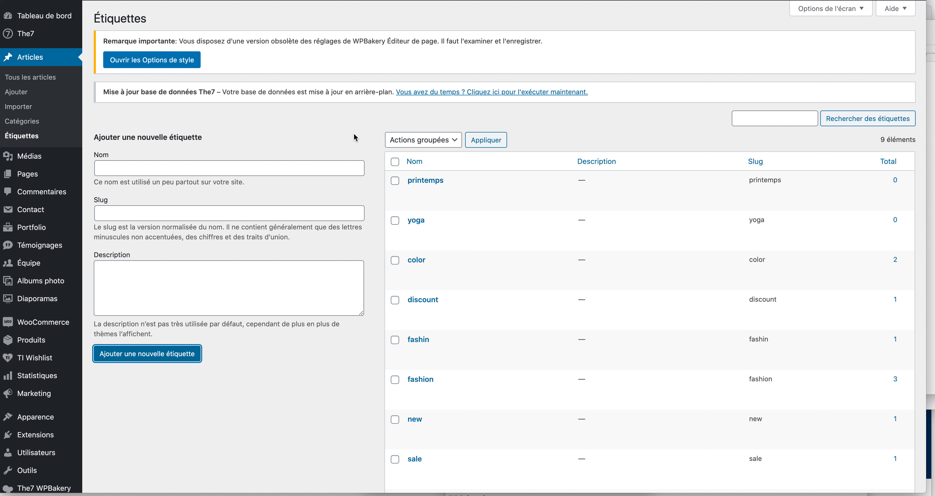
- Open the draft article "Titre test" for editing from the list of all articles
left_click(35, 80)
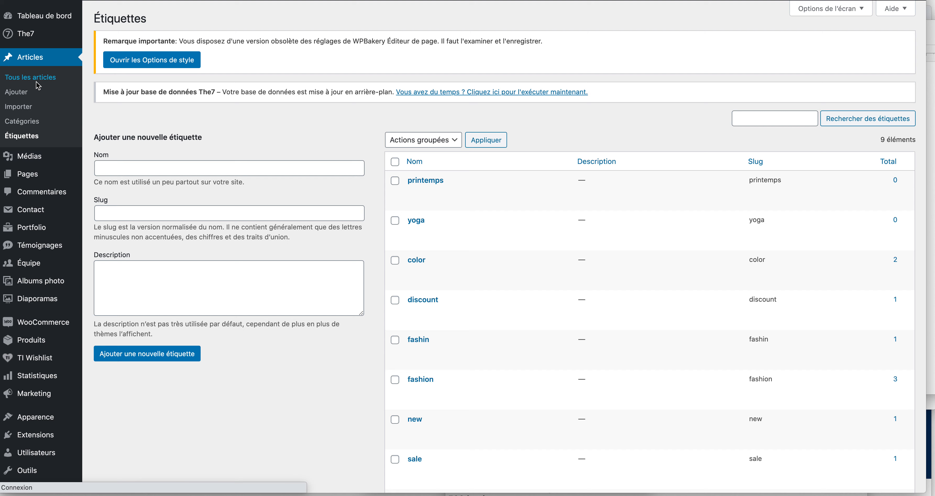
scroll(211, 232, "down", 2)
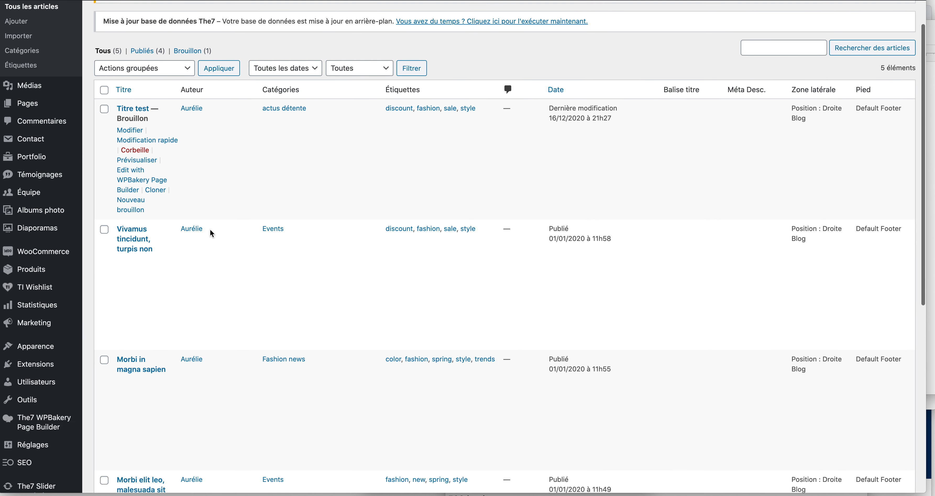
scroll(211, 232, "down", 1)
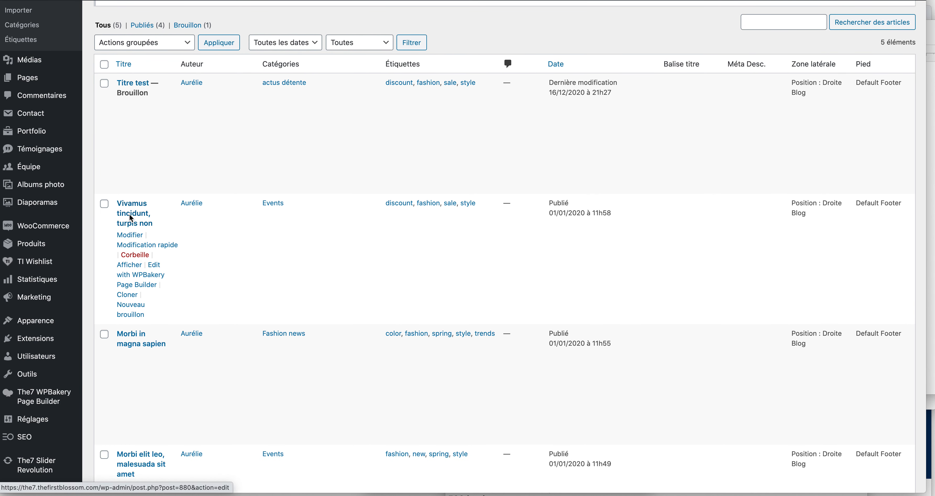
left_click(135, 86)
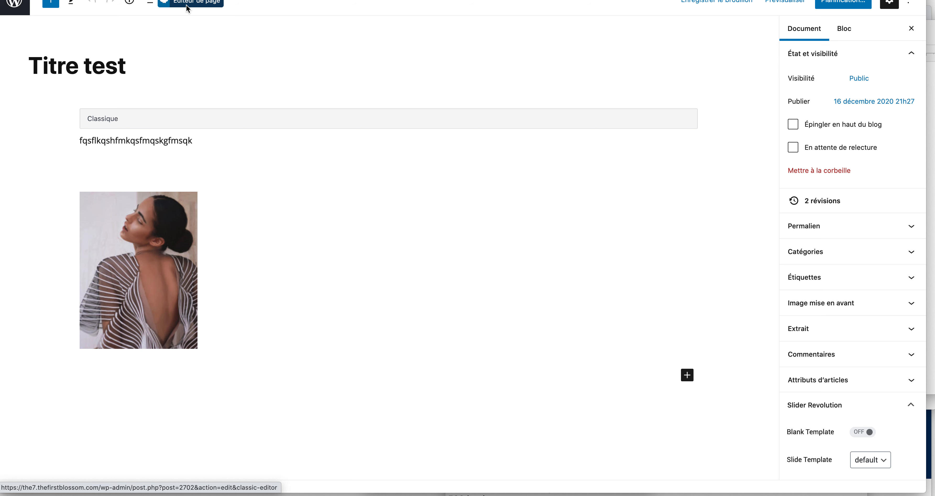
- Look over the draft's classic block and switch the article from the block editor to the classic page editor
left_click(215, 164)
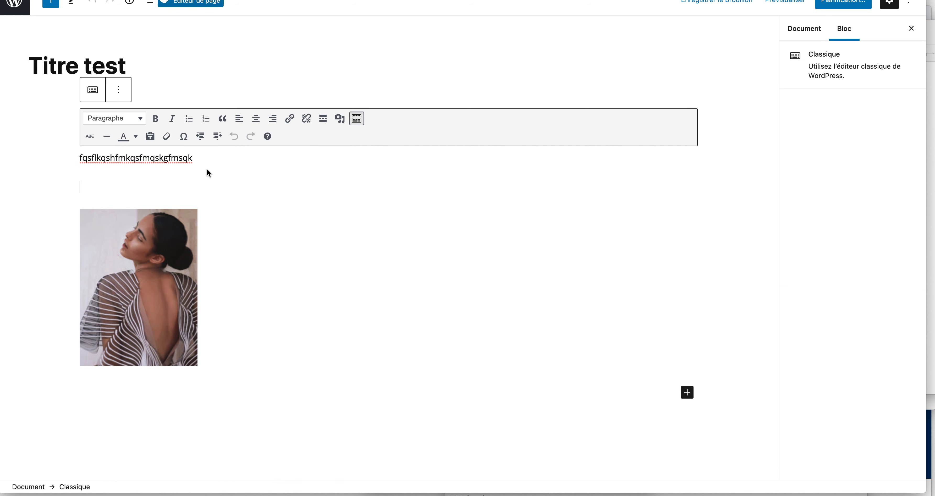
scroll(276, 381, "down", 3)
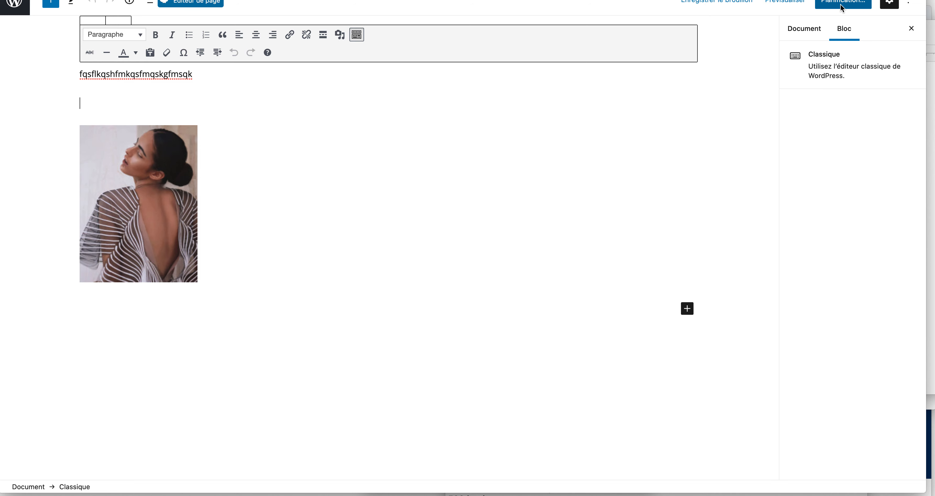
scroll(712, 78, "up", 3)
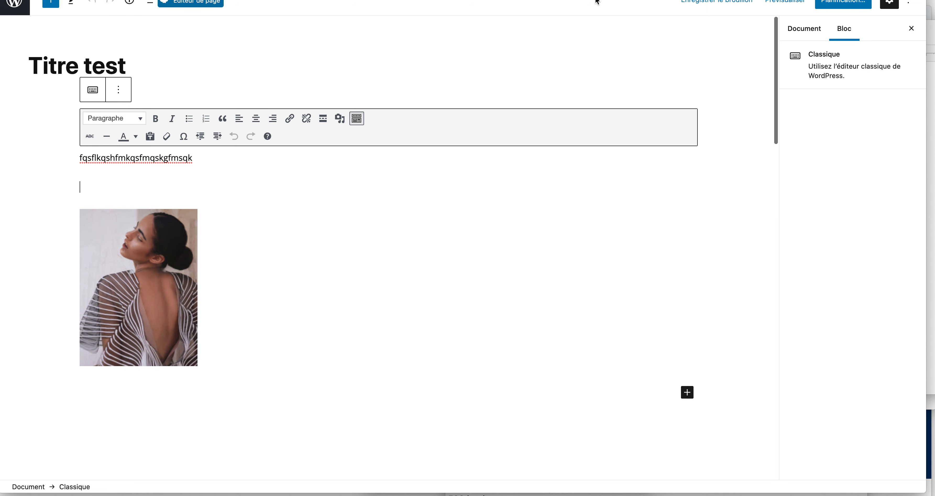
left_click(185, 8)
left_click(547, 116)
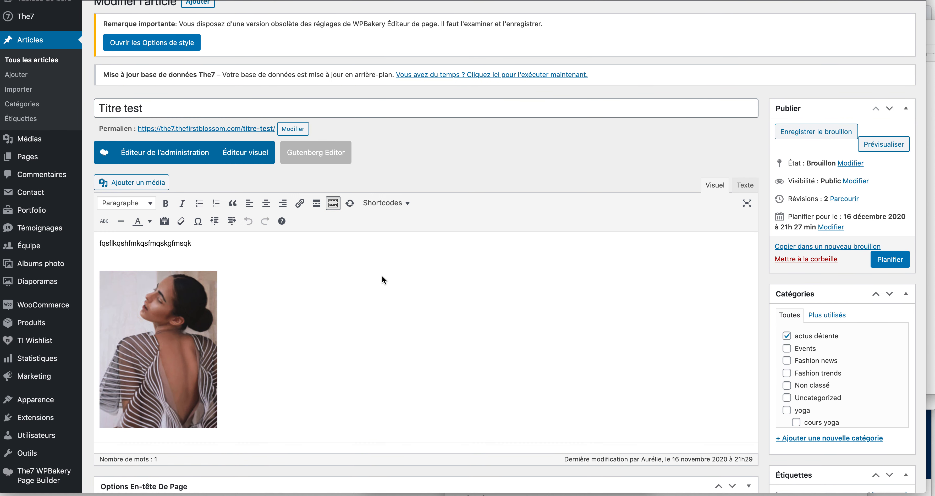
- Examine the article's classic editing screen: title, content area, publishing settings, categories, tags, article options and revisions
scroll(383, 276, "down", 5)
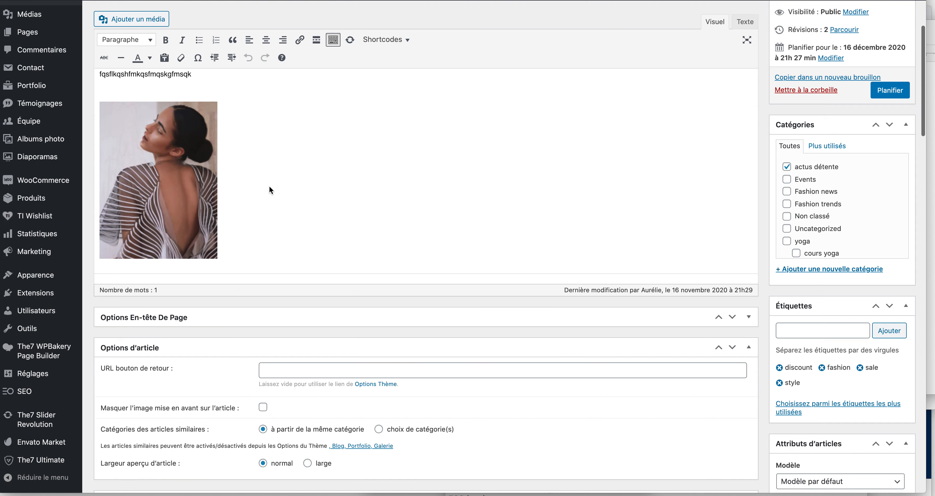
scroll(413, 348, "up", 8)
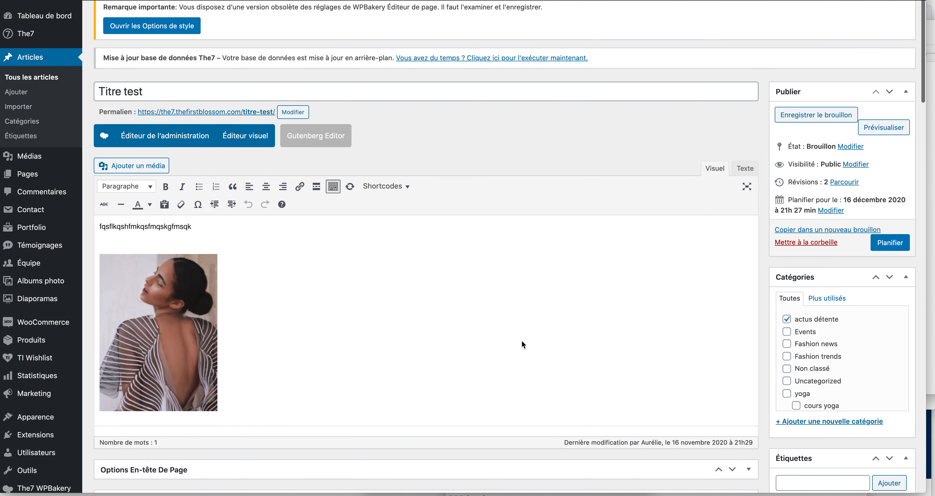
scroll(545, 350, "up", 3)
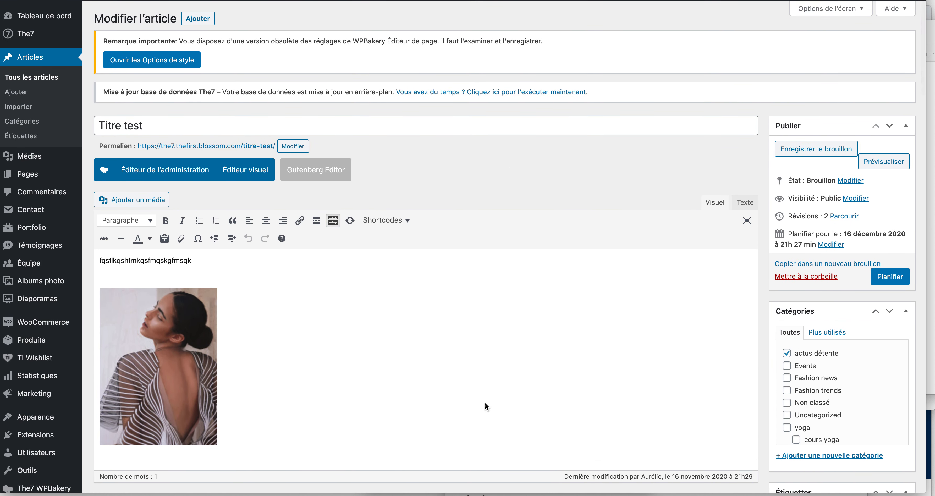
scroll(642, 378, "down", 8)
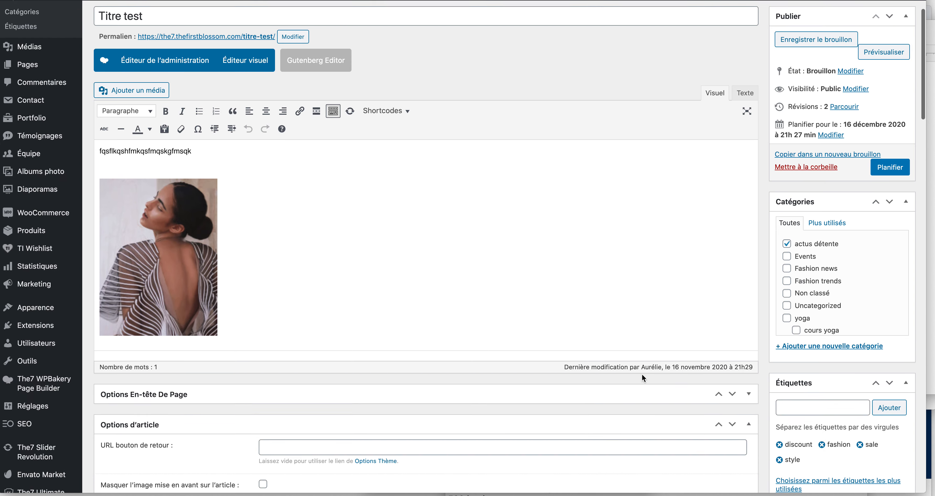
scroll(642, 375, "down", 3)
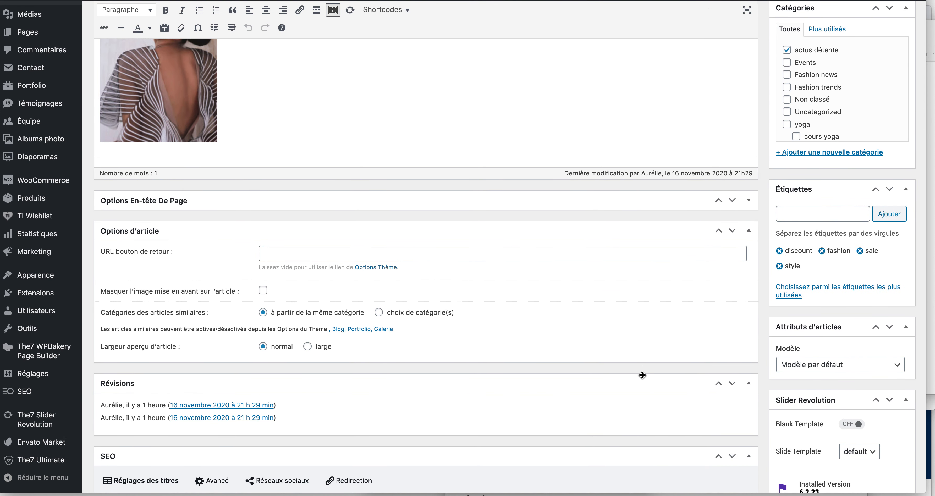
scroll(642, 375, "up", 6)
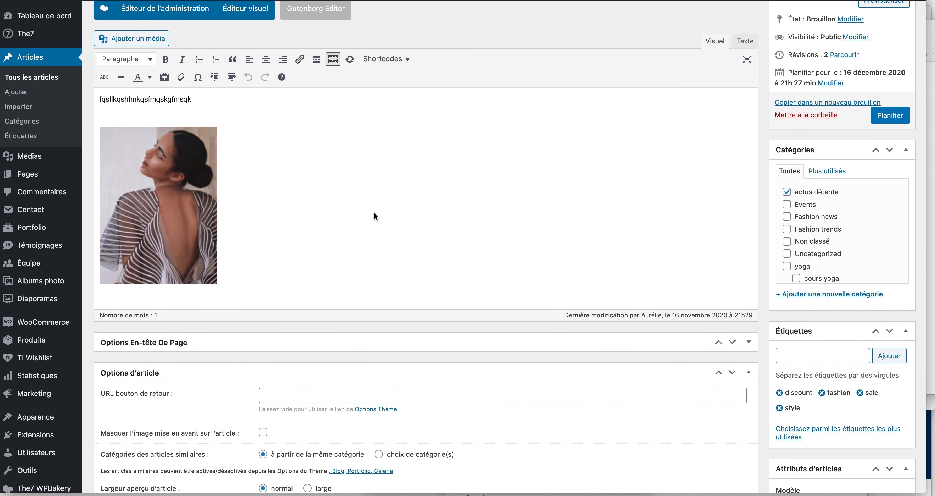
scroll(373, 214, "up", 2)
scroll(374, 216, "up", 4)
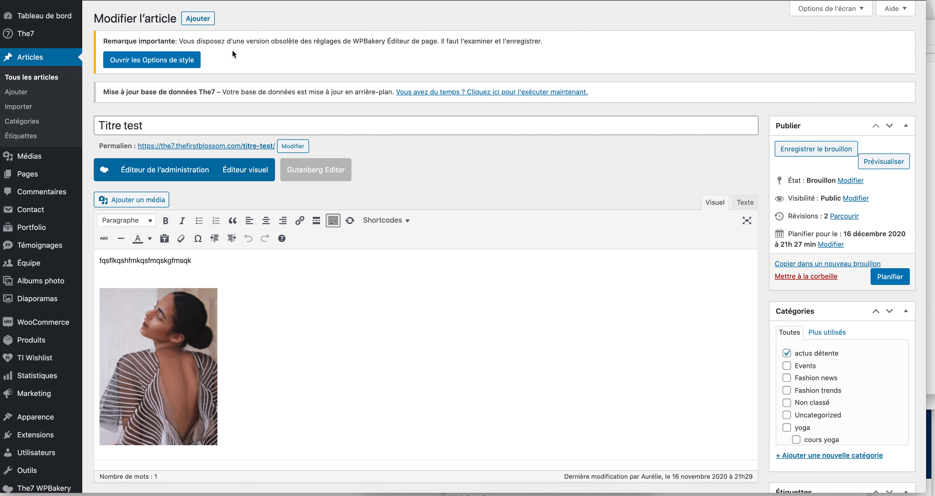
left_click_drag(143, 125, 115, 127)
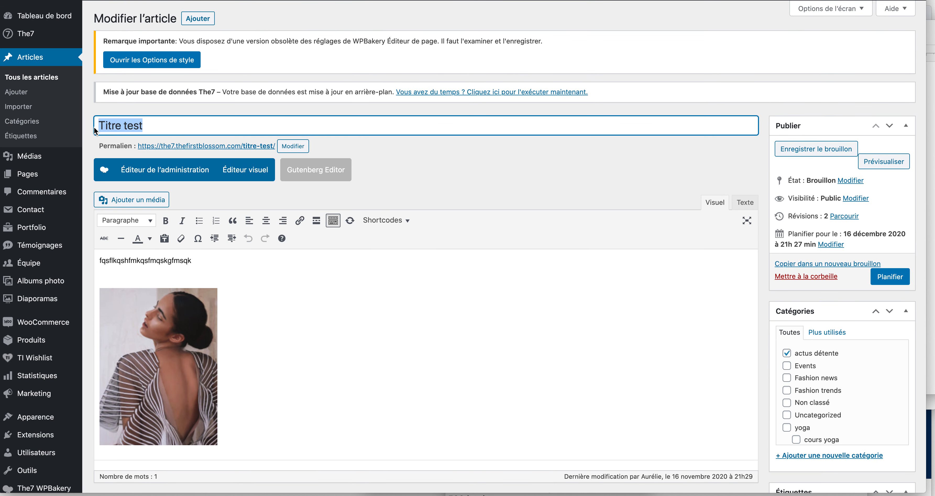
left_click(201, 127)
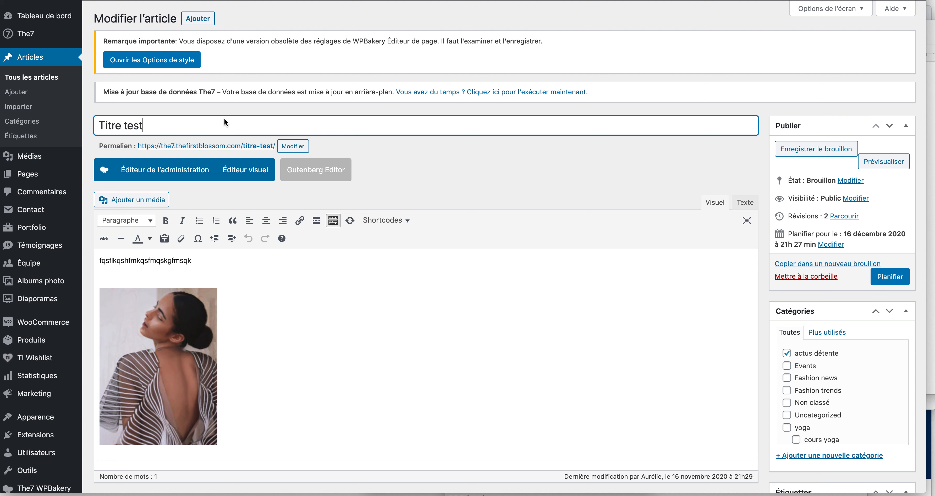
- Copy the title "Titre test" and apply it as the article's permalink slug
triple_click(220, 124)
key("super+c")
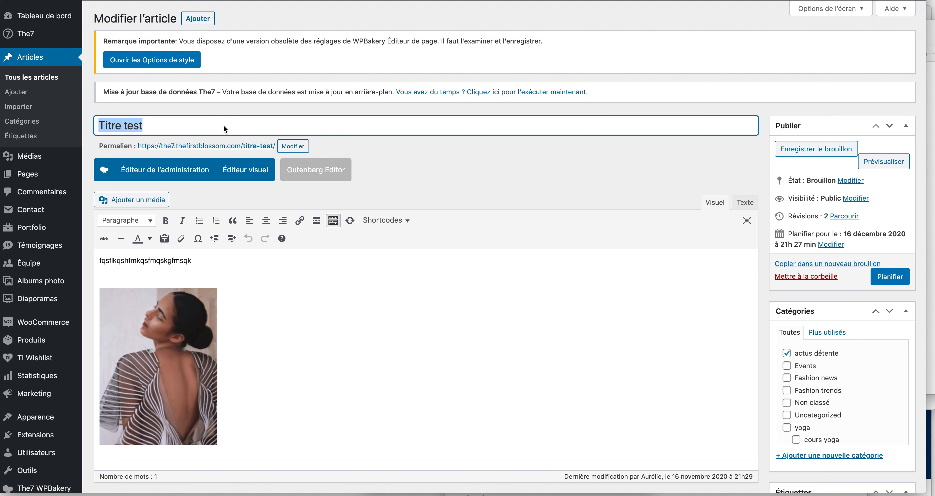
left_click(293, 146)
key("super+a")
key("super+v")
left_click(364, 146)
- Change the article's title to "Cours de yoga tous les samedis"
left_click(150, 120)
type("Cours")
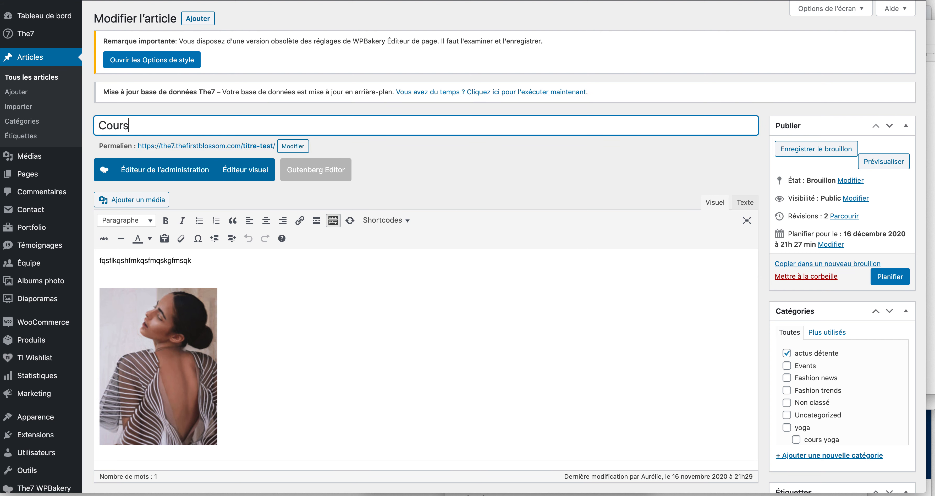
type(" de yoga tous l")
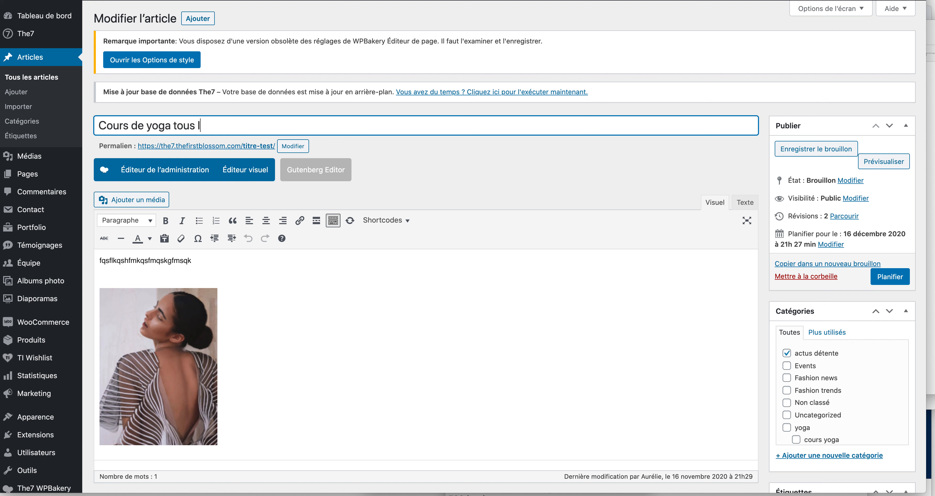
type("es samedis")
- Replace the permalink slug with the copied title "Cours de yoga tous les samedis" and confirm it
key("super+a")
key("super+c")
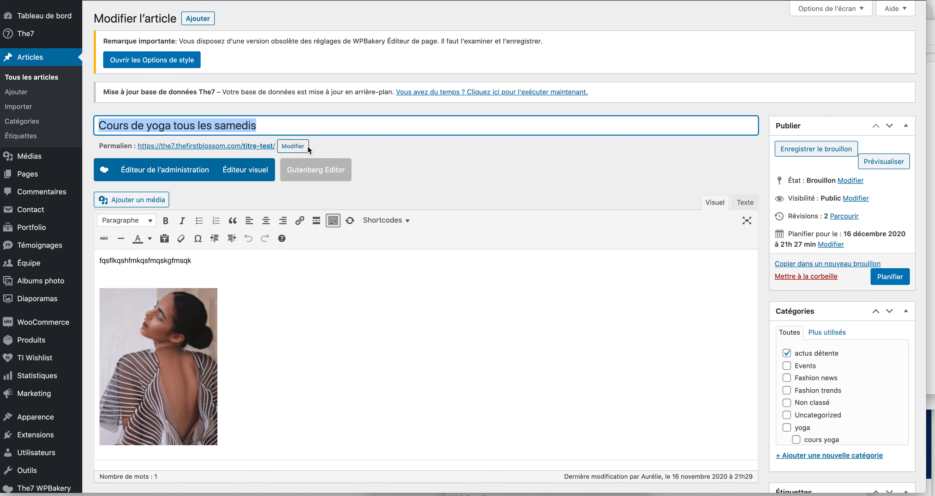
left_click(293, 146)
key("super+v")
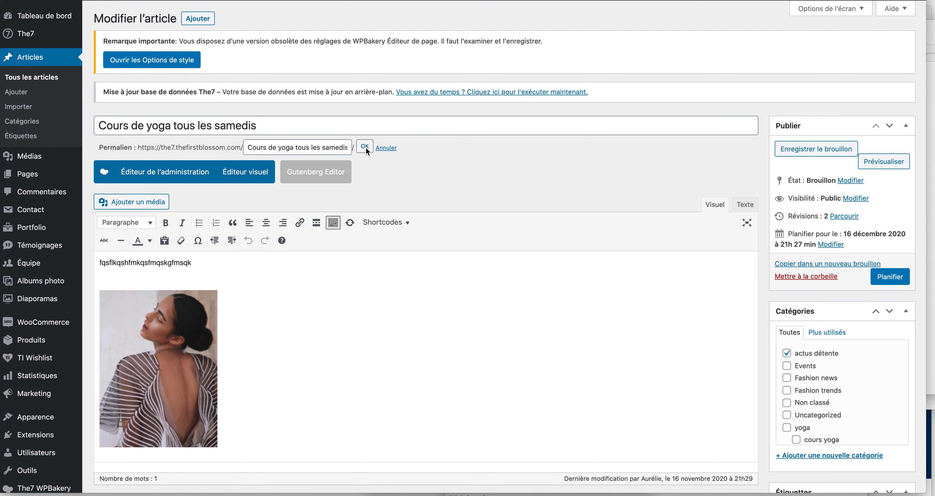
left_click(365, 147)
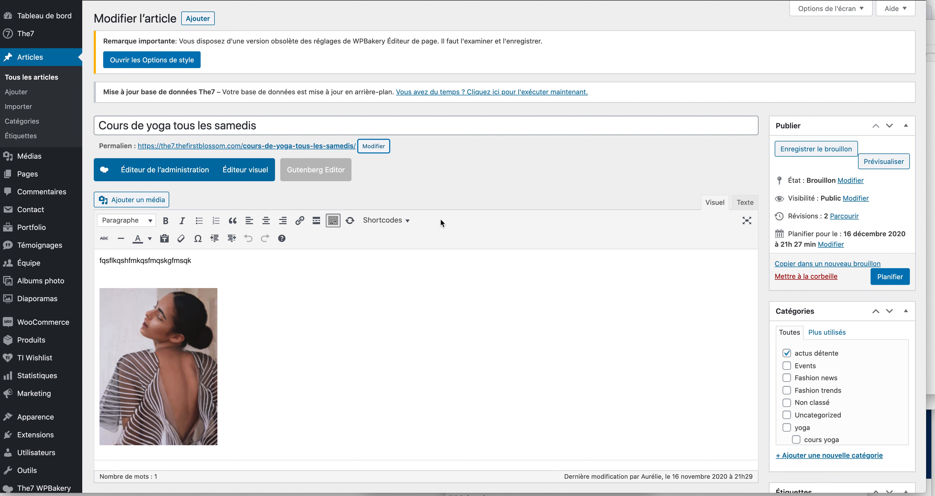
- Open the article's form for adding a new category and look at the available parent categories
scroll(518, 227, "down", 3)
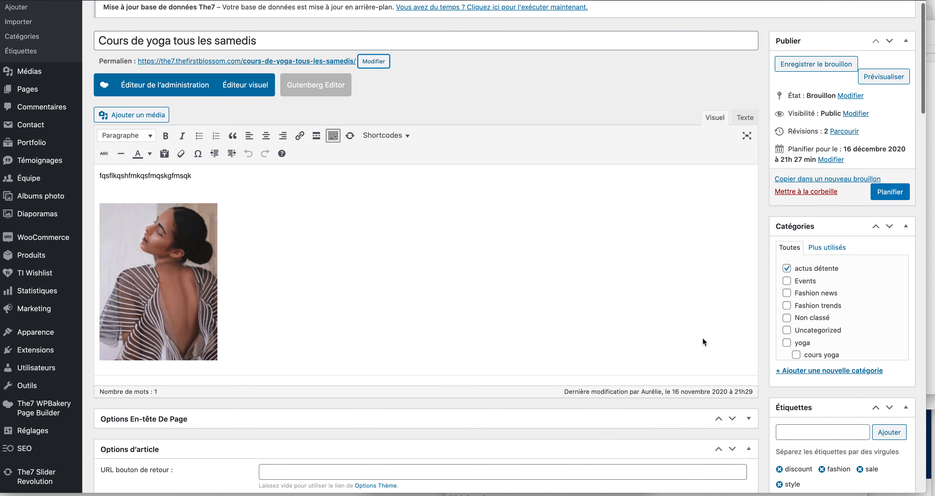
scroll(703, 339, "down", 3)
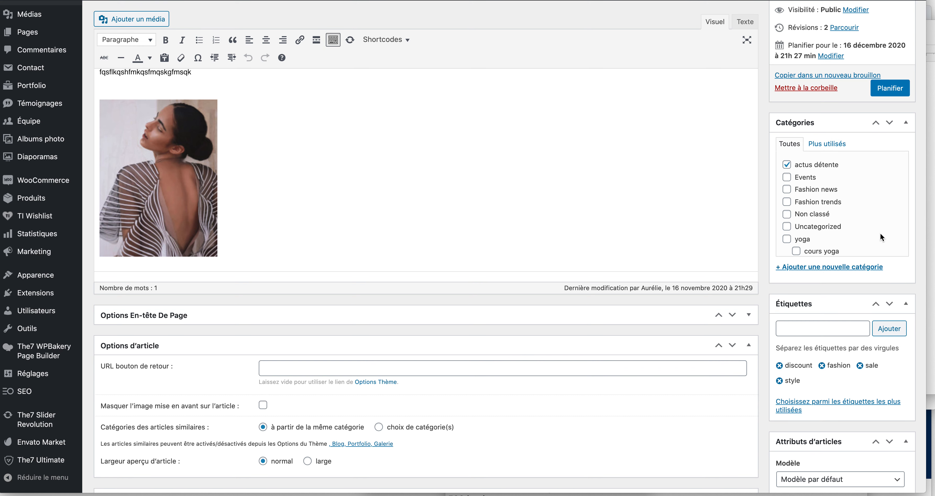
scroll(859, 240, "down", 3)
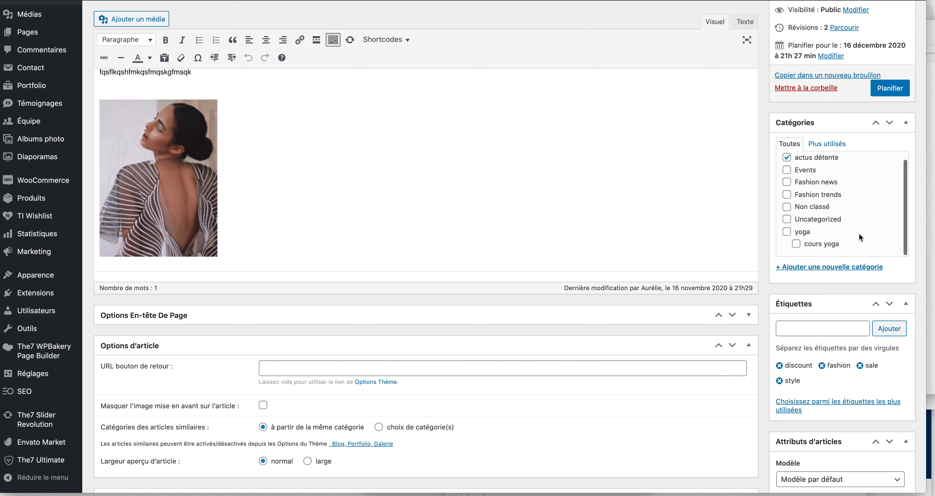
left_click(823, 229)
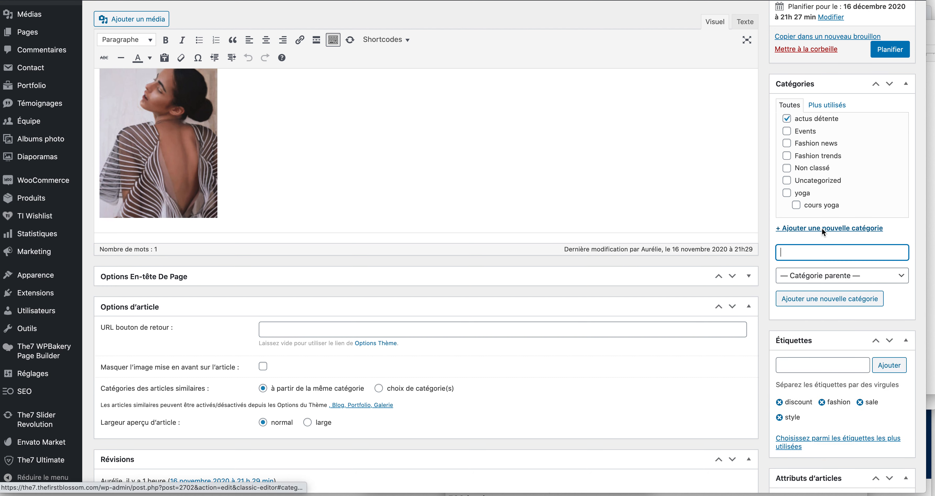
left_click(808, 277)
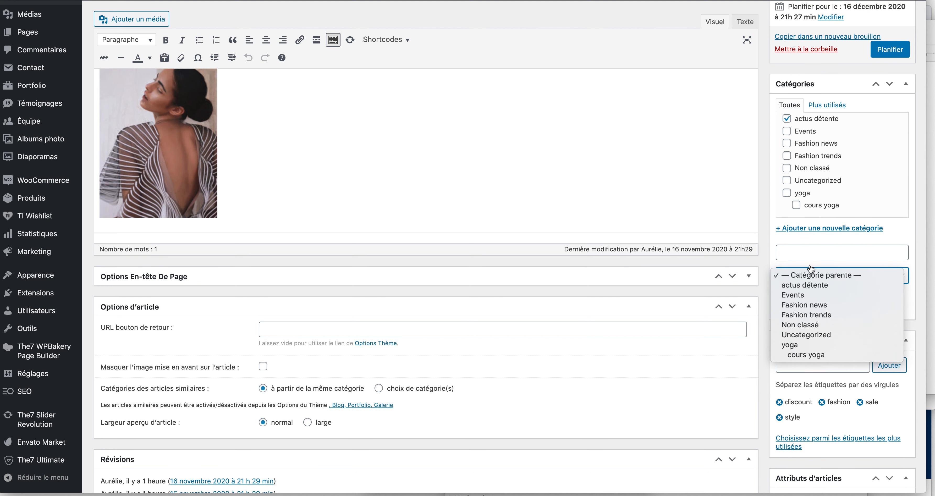
left_click(808, 249)
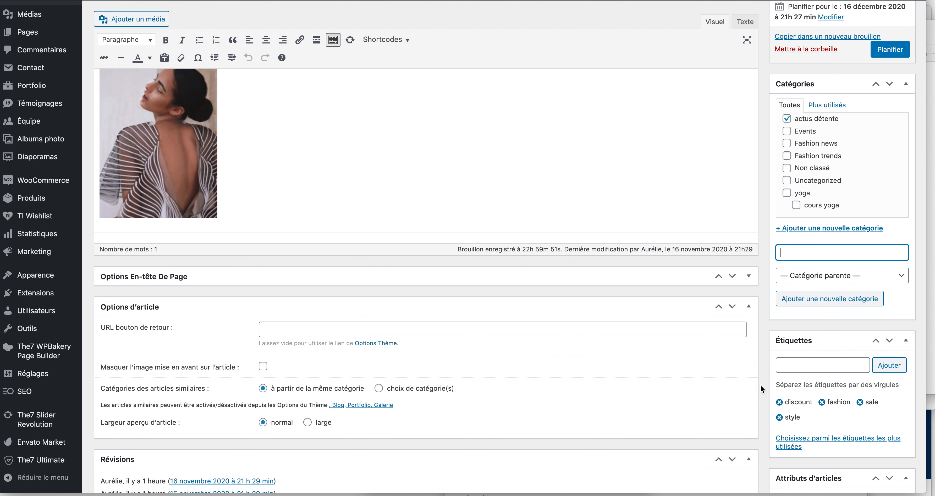
- Remove the existing tags discount, fashion, sale and style from the article
scroll(761, 385, "down", 3)
left_click(780, 295)
left_click(780, 295)
left_click(780, 295)
left_click(780, 295)
- Add the tags "yoga", "cours de yoga" and "printemps" to the article
left_click(794, 260)
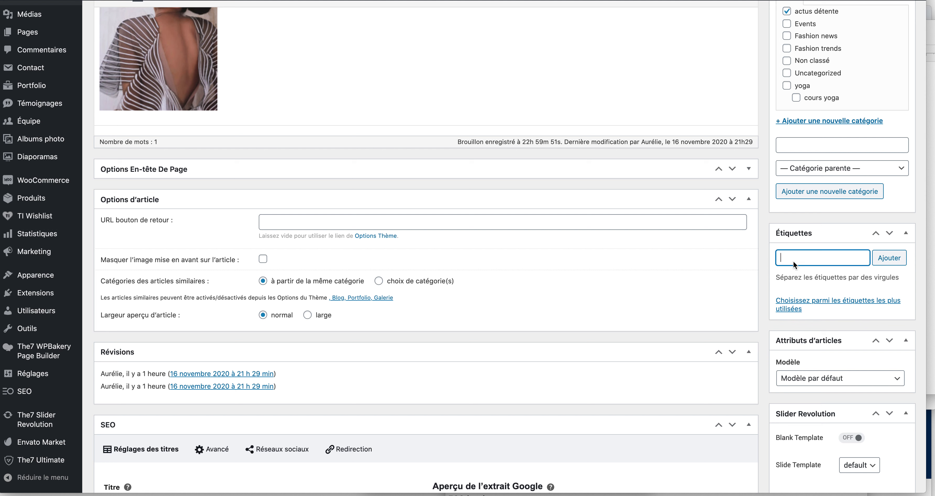
type("yoga")
left_click(808, 275)
type("cours de yoag")
key("BackSpace")
key("BackSpace")
type("ga")
left_click(889, 257)
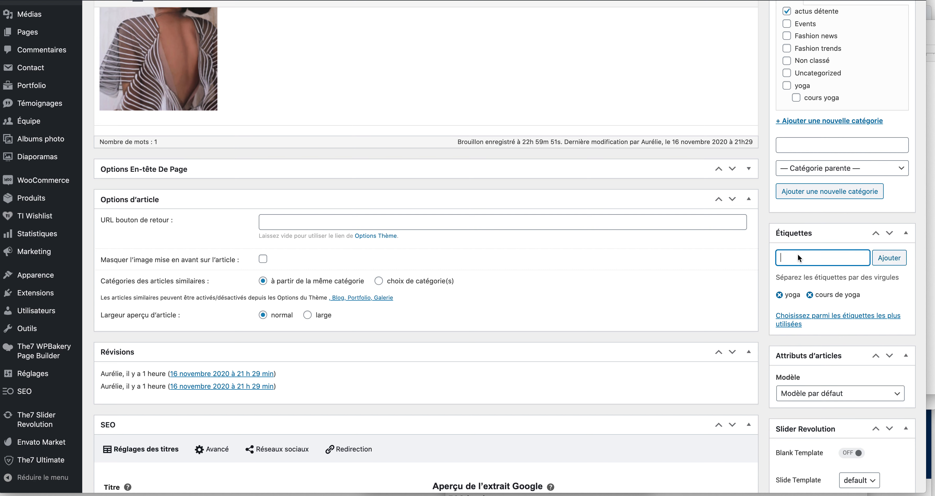
type("printemps,")
left_click(886, 259)
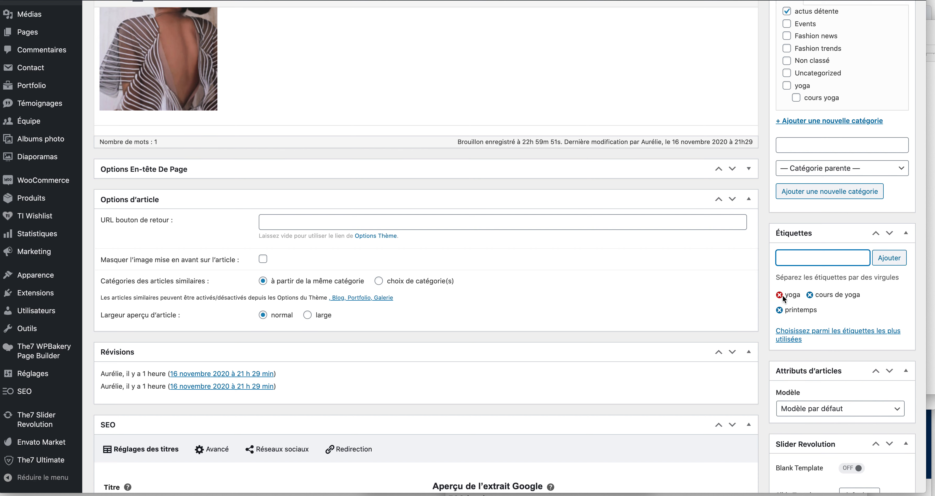
- Examine the article's remaining settings: article options, SEO fields, content analysis, menus, featured image, sidebar and footer options
scroll(690, 304, "down", 1)
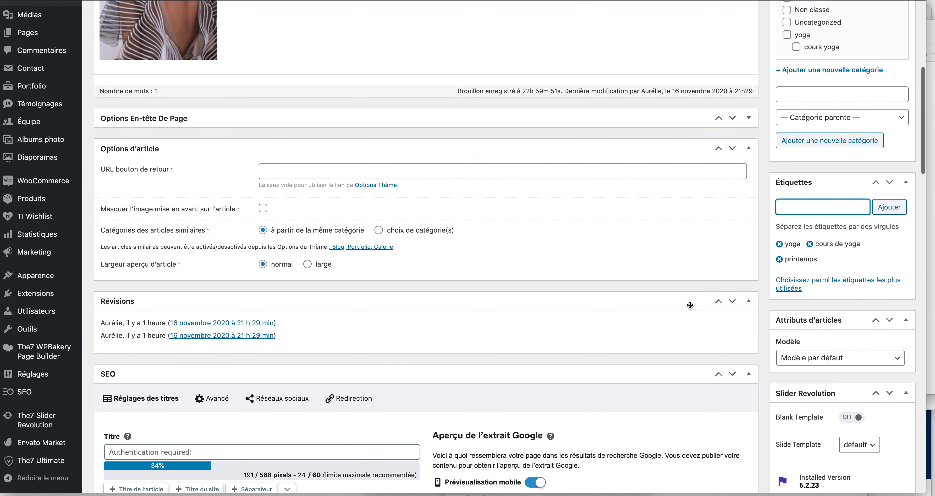
scroll(690, 304, "down", 1)
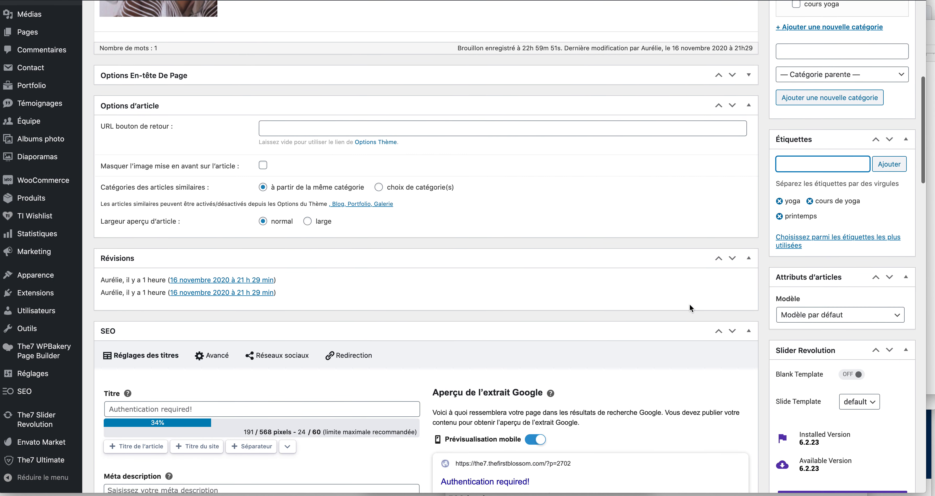
scroll(690, 304, "up", 1)
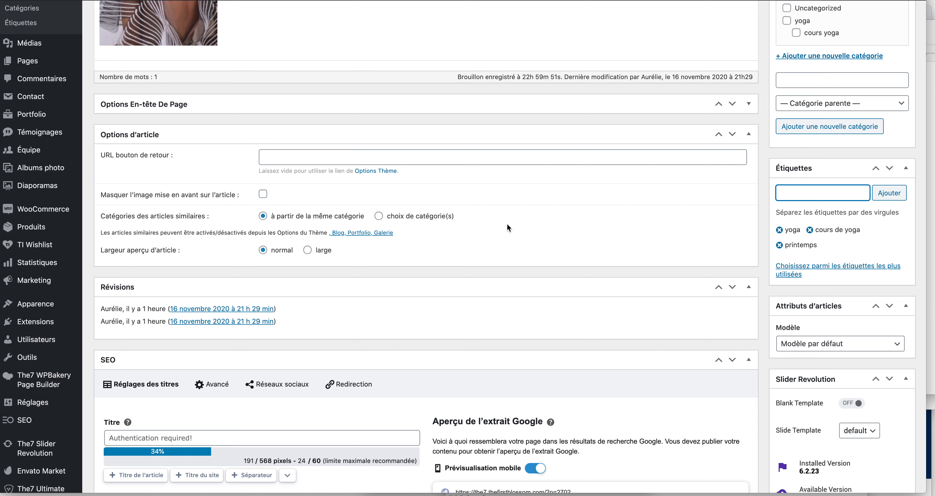
scroll(507, 225, "up", 10)
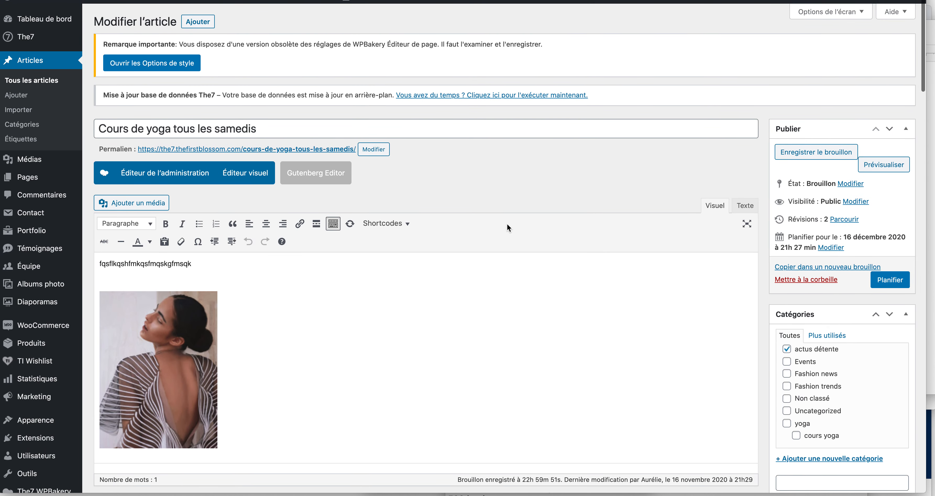
scroll(507, 223, "down", 7)
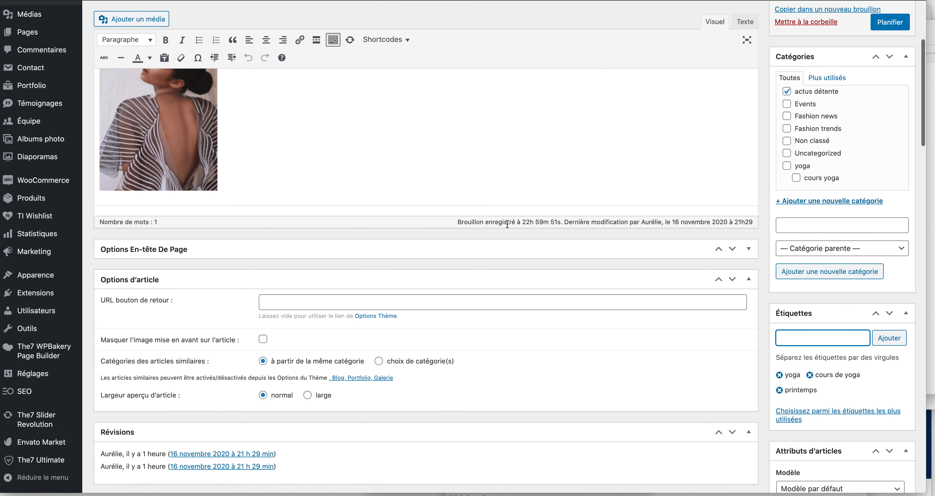
scroll(507, 223, "down", 12)
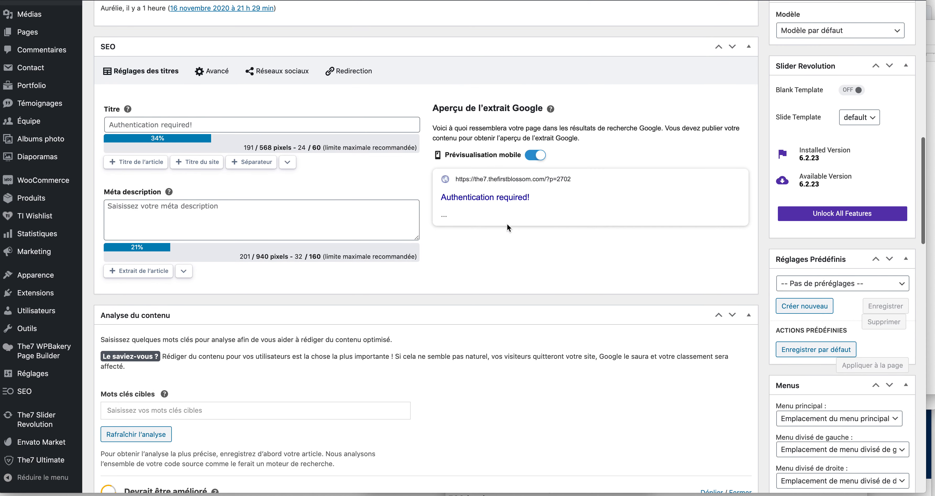
scroll(507, 223, "down", 7)
scroll(508, 223, "down", 1)
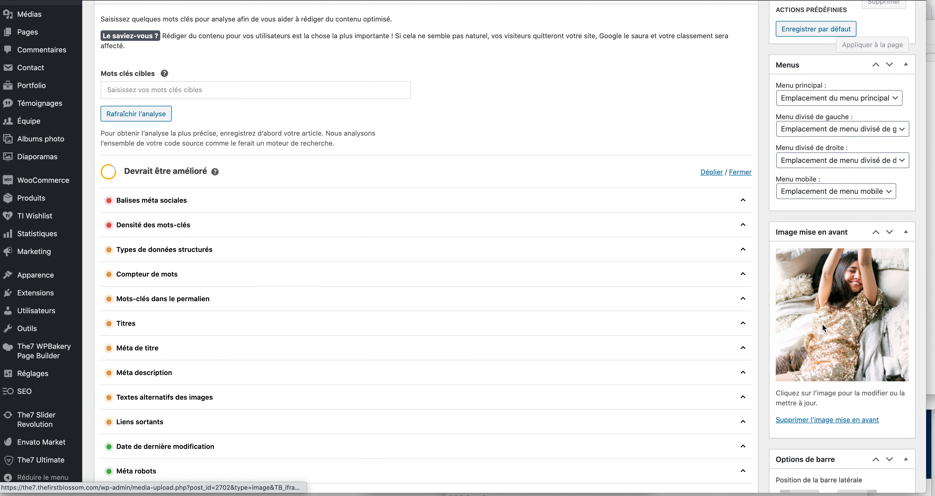
scroll(823, 325, "down", 6)
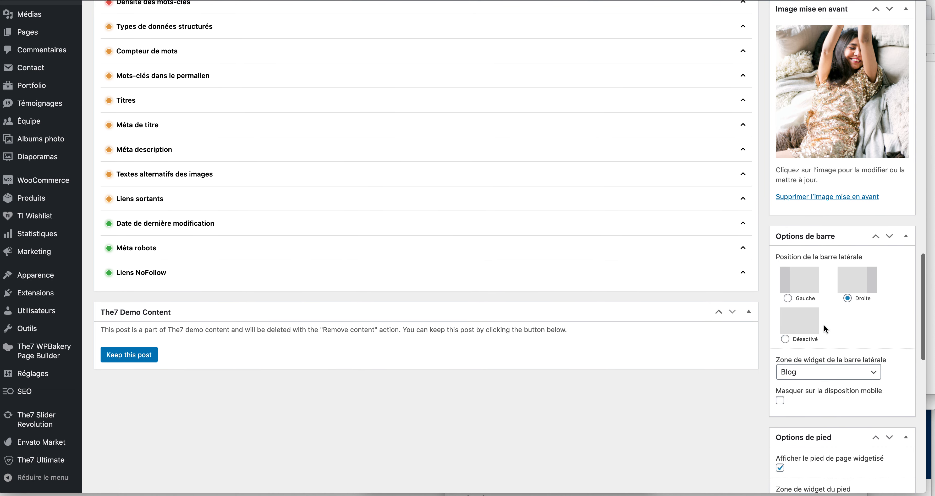
scroll(824, 324, "down", 2)
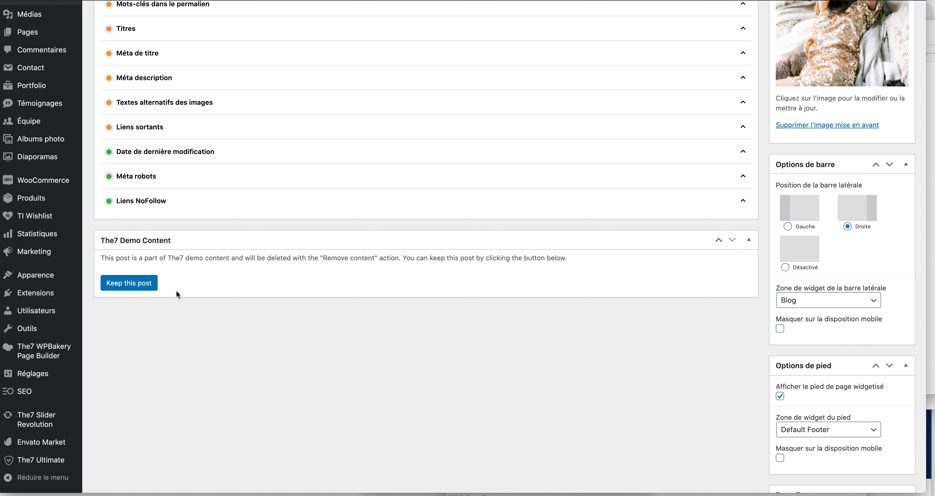
mouse_move(25, 276)
scroll(586, 211, "up", 15)
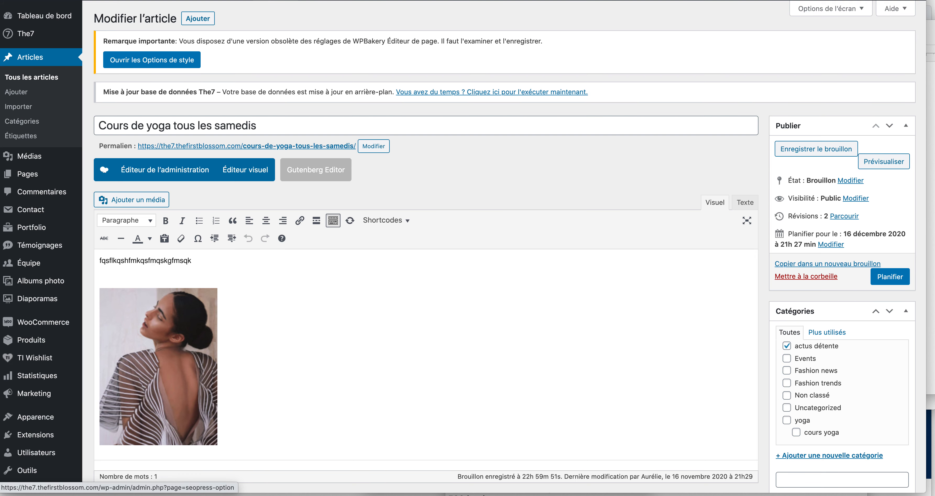
- View the article on the website, check its featured image and sidebar widgets, and return to the editor
left_click(274, 1)
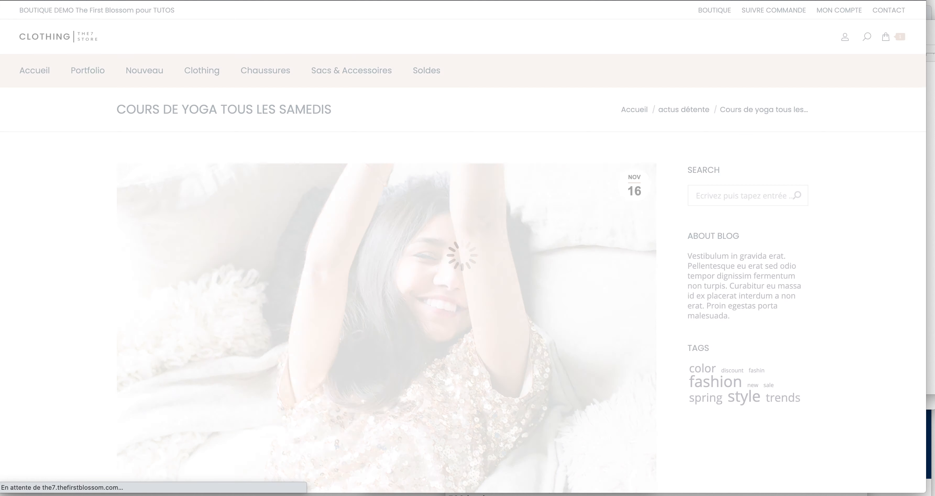
scroll(668, 244, "down", 3)
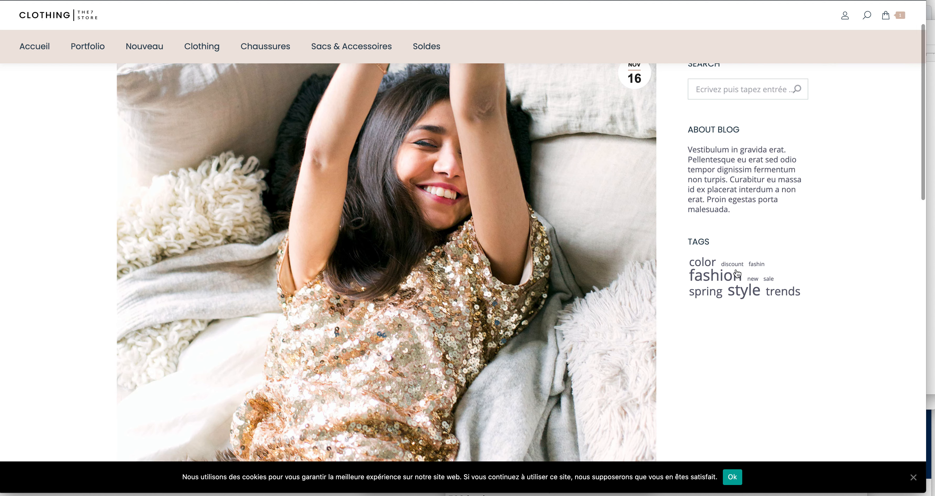
scroll(742, 149, "up", 2)
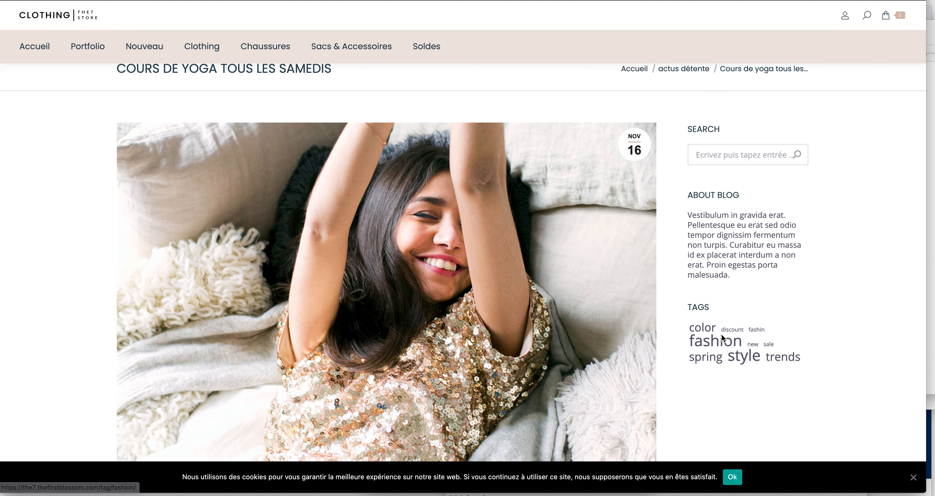
key("super+w")
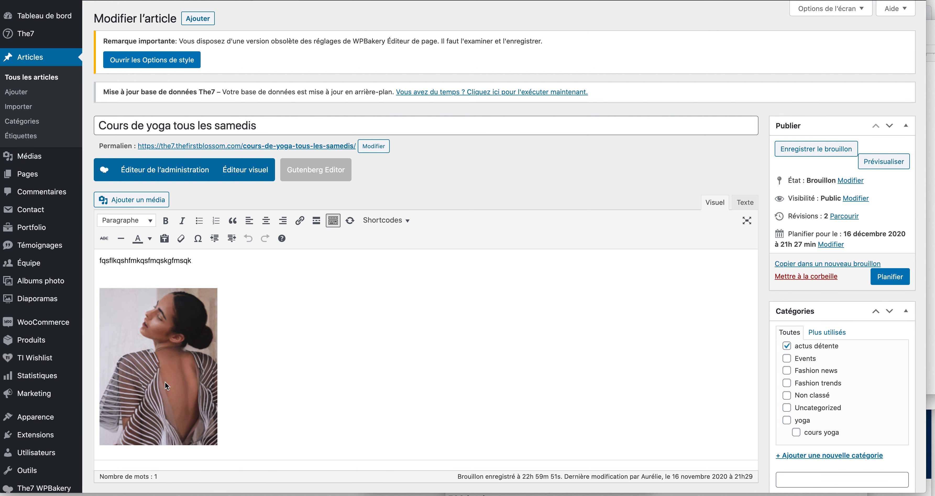
- Open the site's Widgets settings and expand the Blog widget area
scroll(166, 381, "down", 3)
mouse_move(32, 306)
left_click(110, 335)
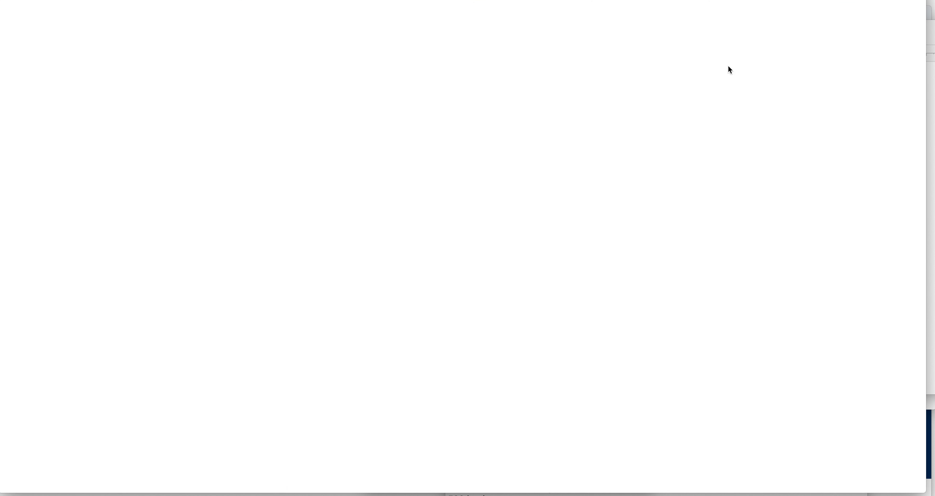
scroll(787, 211, "down", 2)
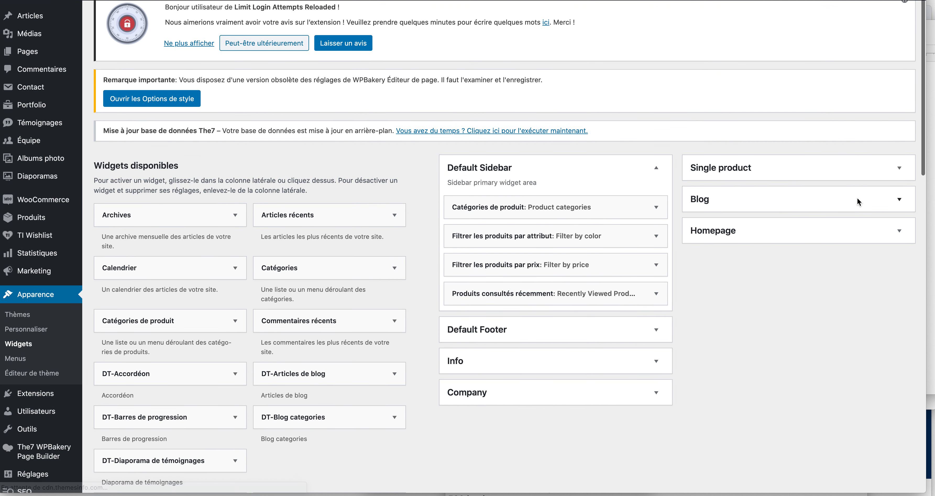
left_click(900, 200)
scroll(777, 209, "down", 2)
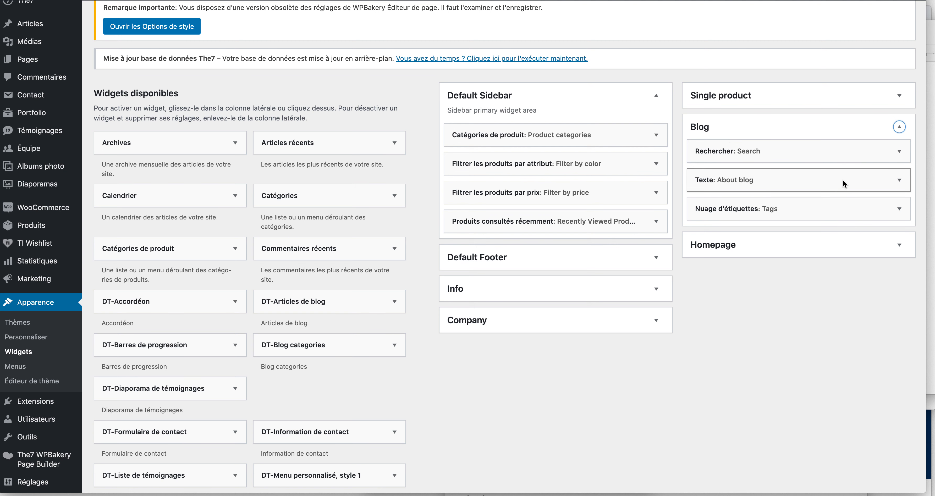
- Set the title of the Blog area's search widget to "Recherche" and save it
left_click(900, 151)
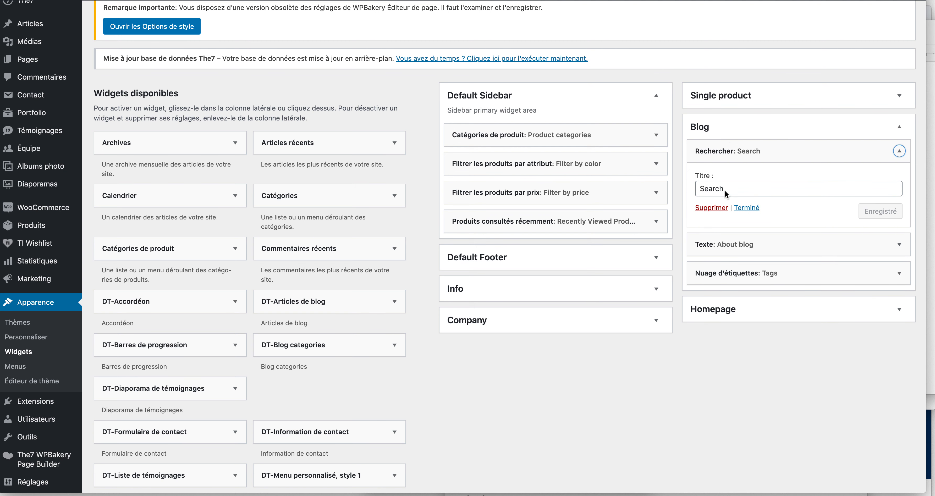
left_click_drag(725, 189, 688, 191)
type("Reche")
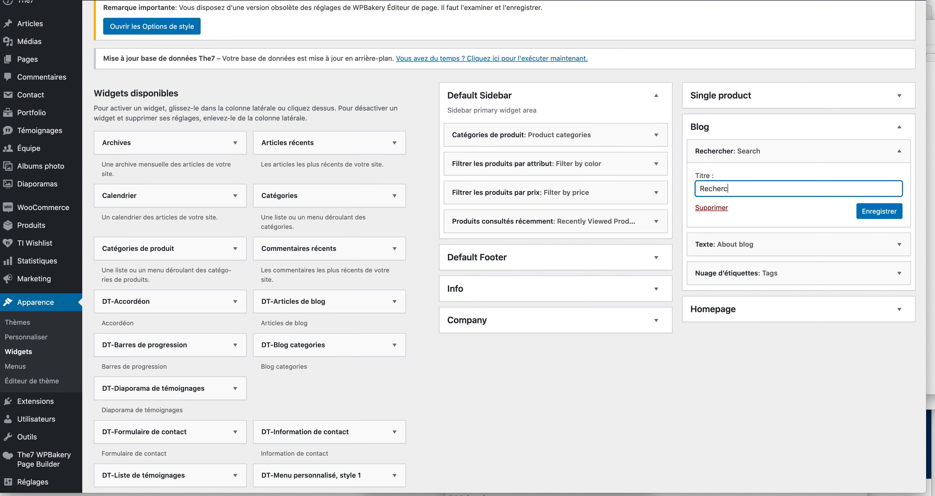
left_click(865, 209)
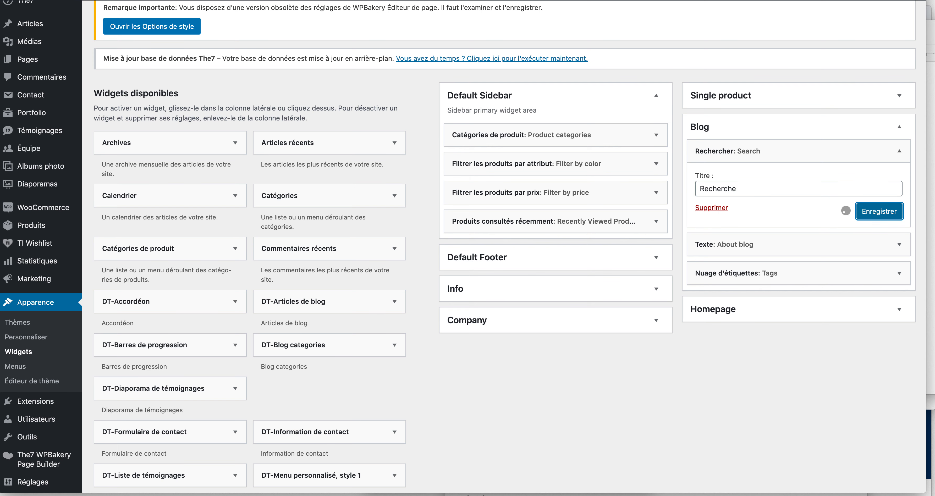
- Reload the yoga article's page on the website and check the sidebar's search title and About blog text
key("ctrl+Tab")
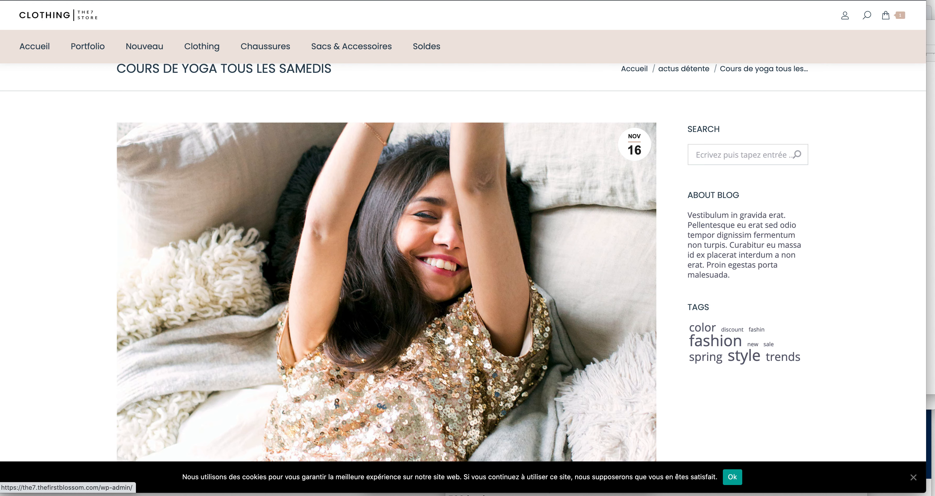
key("super+r")
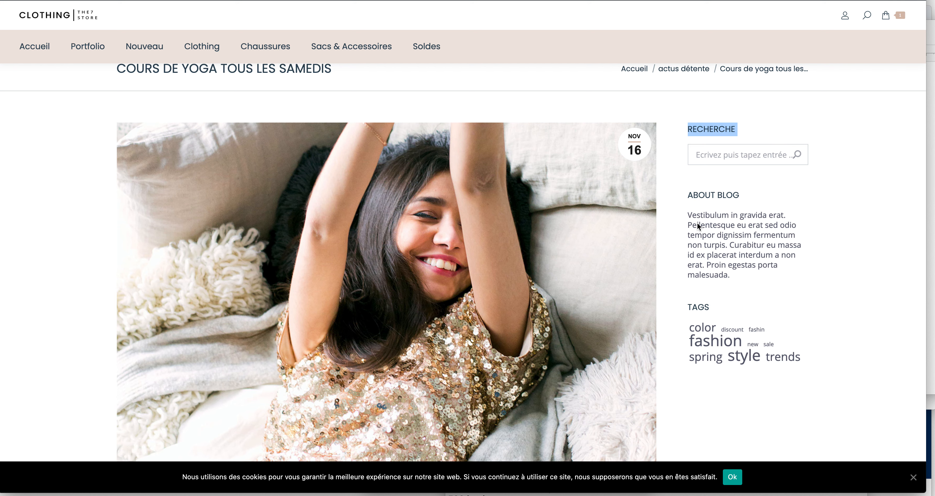
left_click_drag(691, 215, 740, 289)
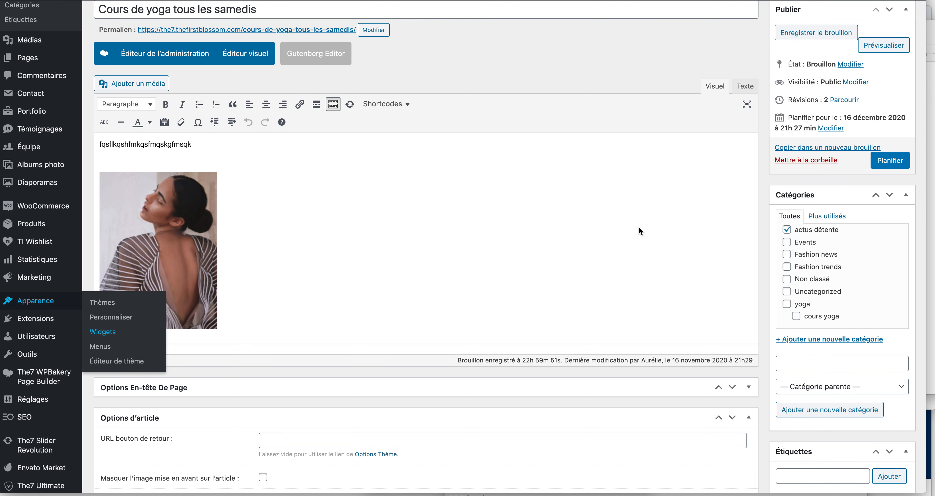
- Expand the "Options En-tête De Page" section below the article's content in the editor
scroll(639, 227, "down", 5)
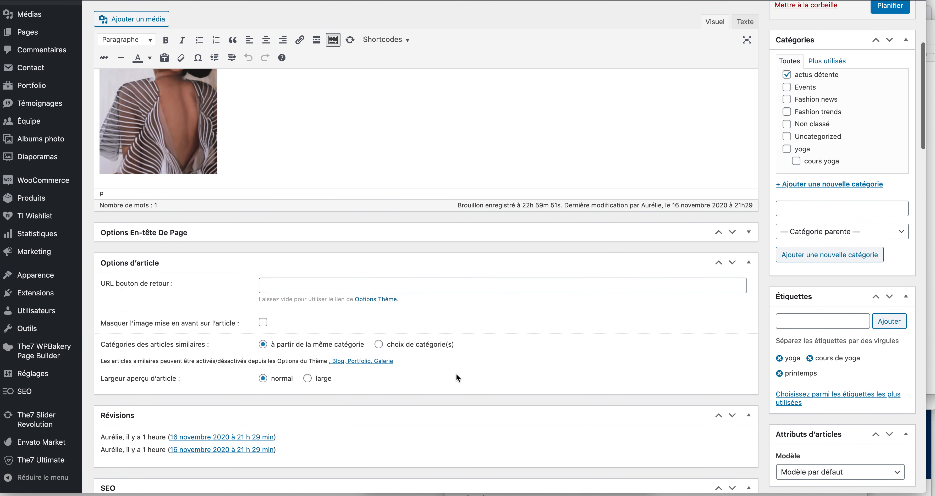
scroll(456, 374, "down", 5)
scroll(447, 320, "up", 2)
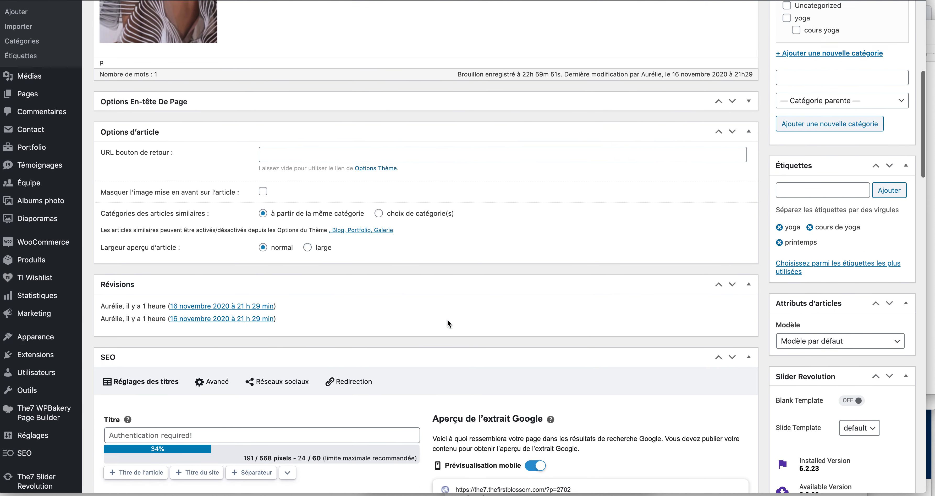
scroll(447, 319, "up", 1)
left_click(601, 134)
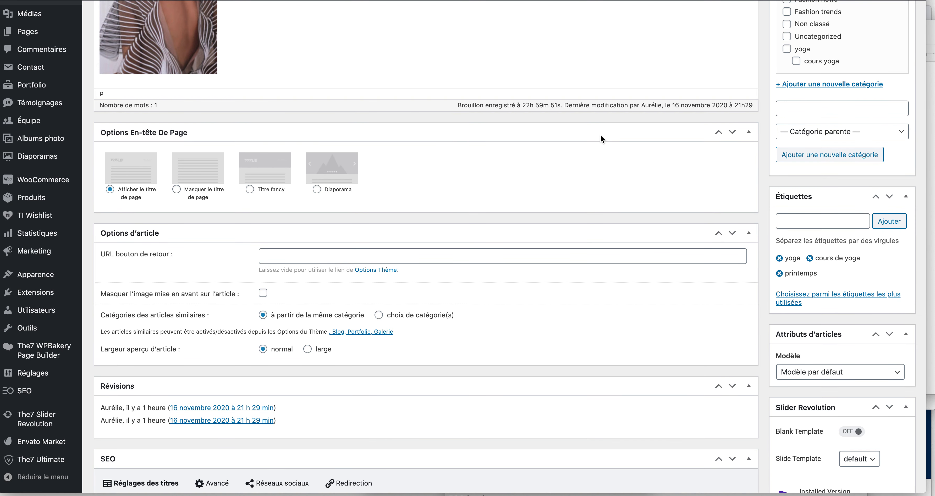
left_click(601, 135)
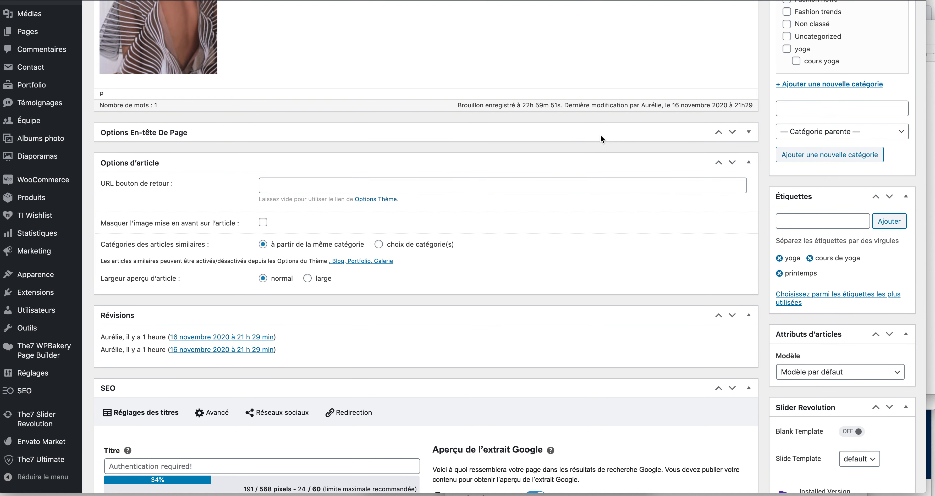
left_click(600, 134)
- Examine all setting sections of the article, from header and article options through SEO and content analysis to the sidebar and footer options
scroll(578, 288, "down", 3)
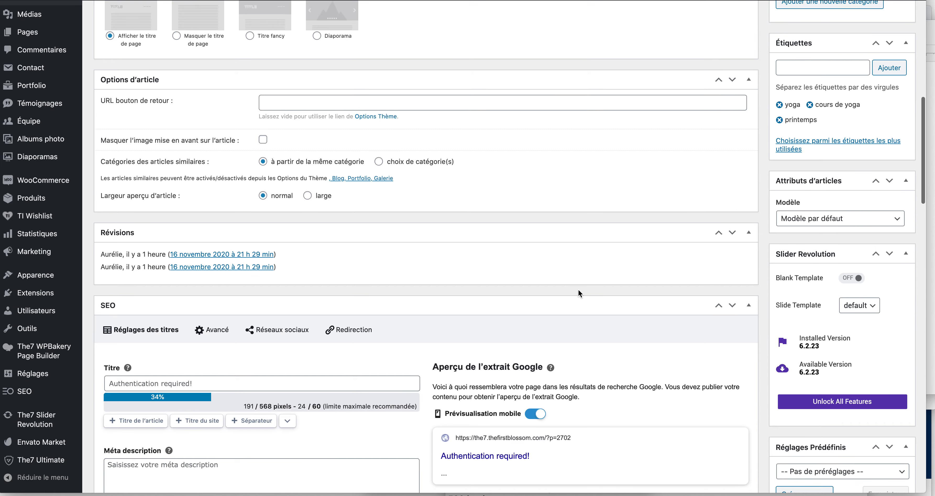
scroll(578, 293, "down", 8)
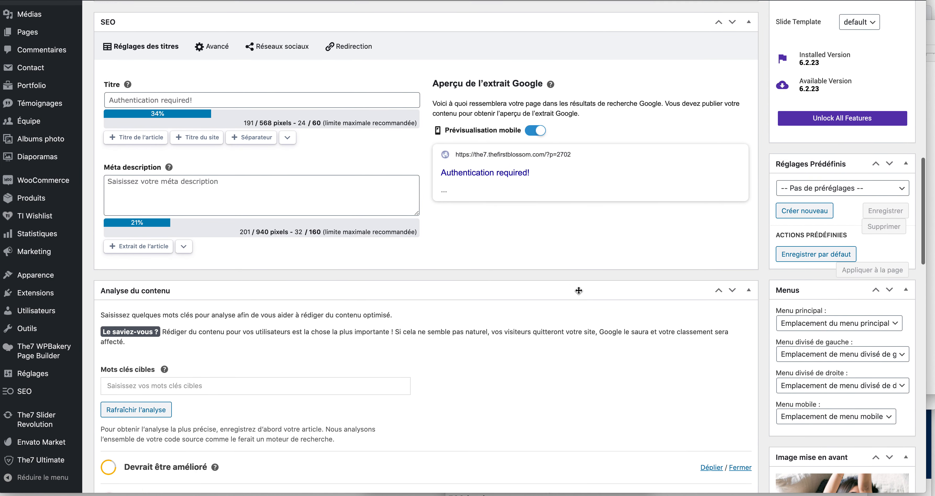
scroll(578, 290, "down", 12)
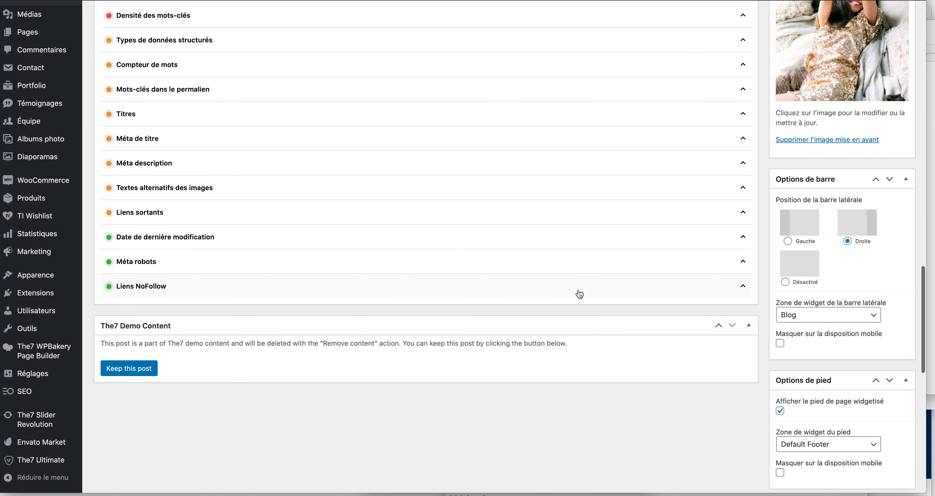
scroll(580, 294, "down", 1)
scroll(578, 289, "up", 20)
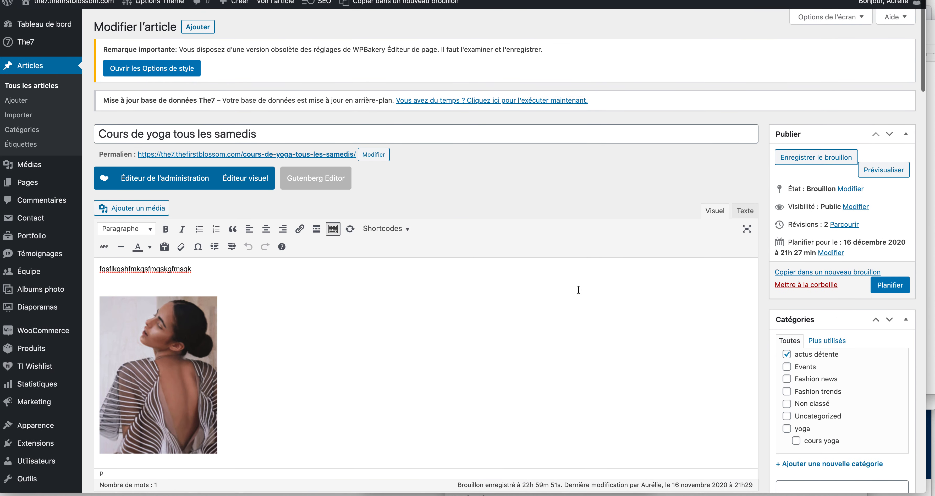
scroll(577, 283, "down", 1)
scroll(488, 347, "down", 15)
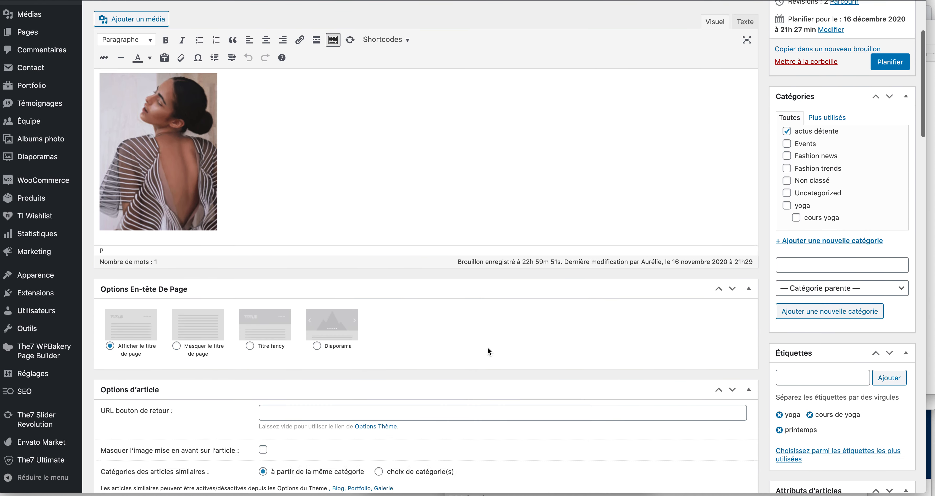
scroll(488, 351, "down", 10)
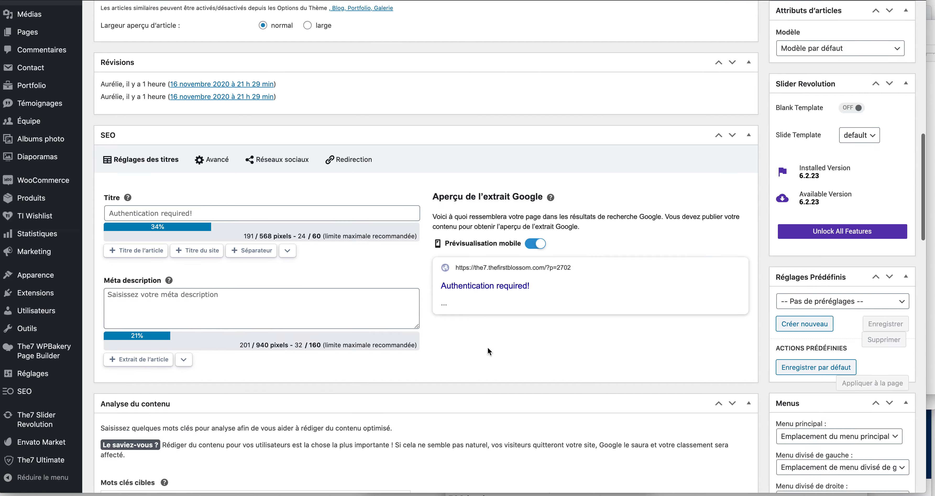
scroll(489, 352, "down", 8)
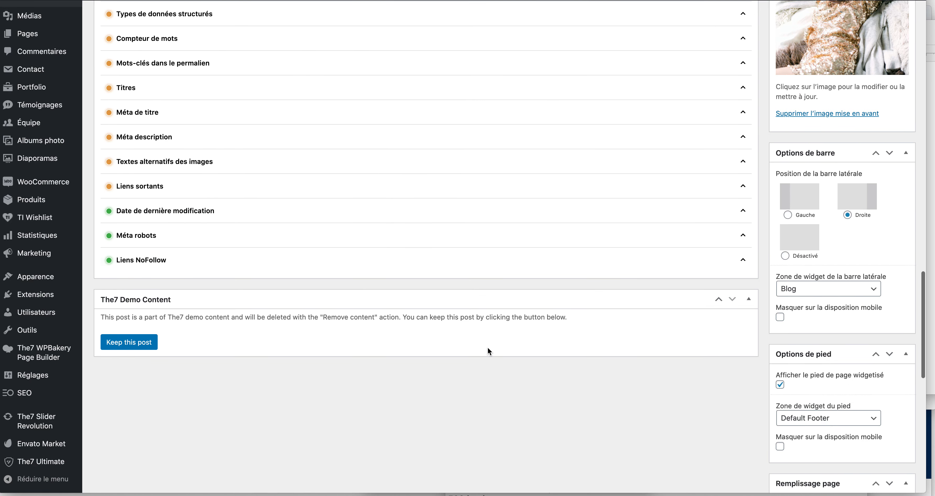
scroll(488, 349, "up", 18)
scroll(487, 347, "up", 20)
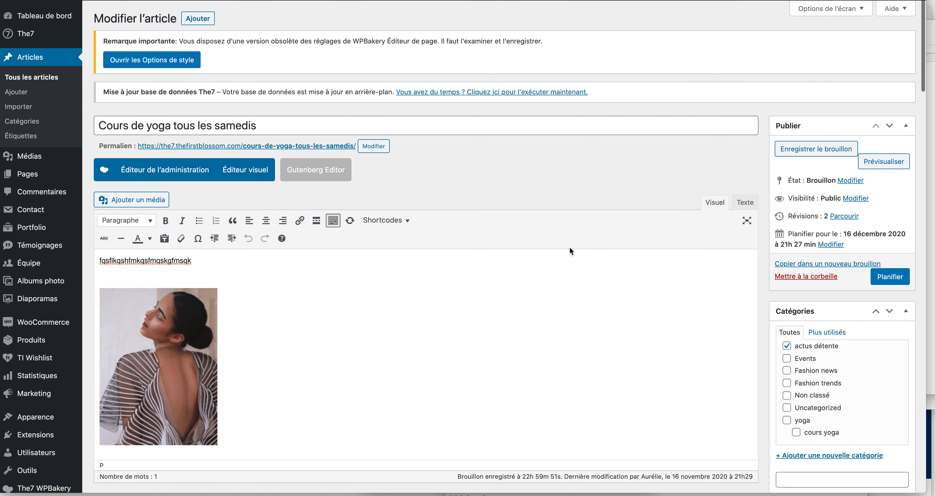
- Enable the "Auteur" section in the article editor's screen options and close the options
left_click(831, 8)
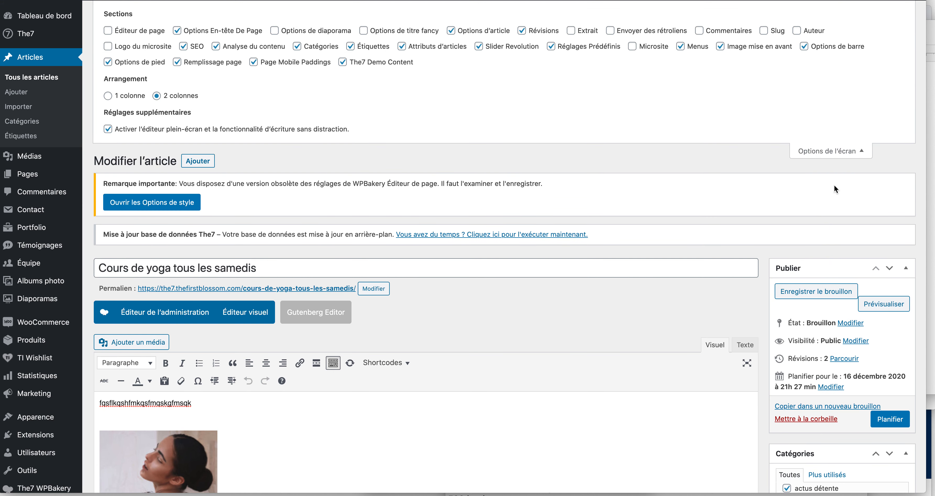
left_click(830, 151)
left_click(839, 9)
left_click(797, 31)
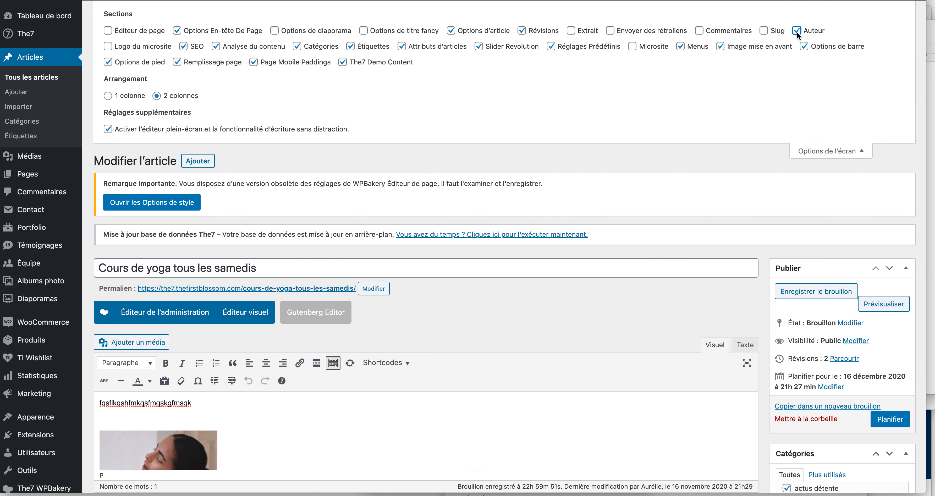
scroll(665, 257, "down", 2)
scroll(665, 257, "up", 3)
left_click(848, 151)
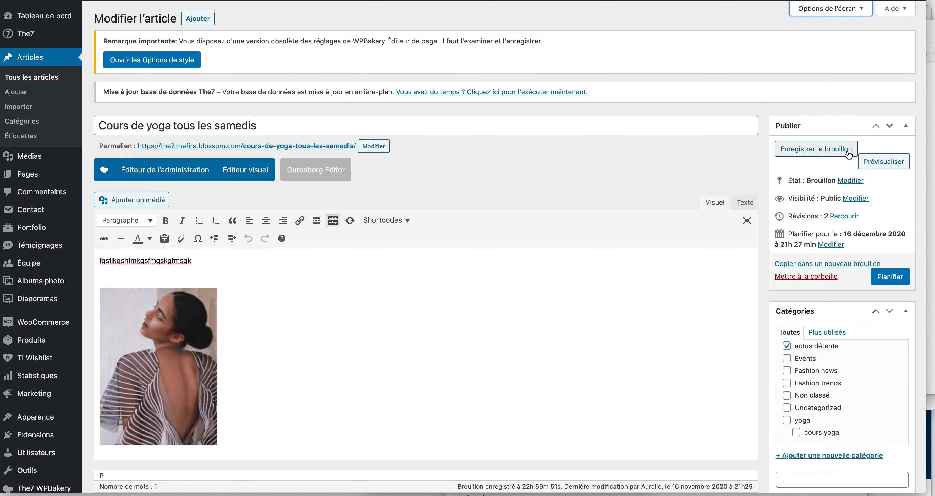
- Check the Auteur section among the article's settings and return to the start of the editor page
scroll(619, 252, "down", 15)
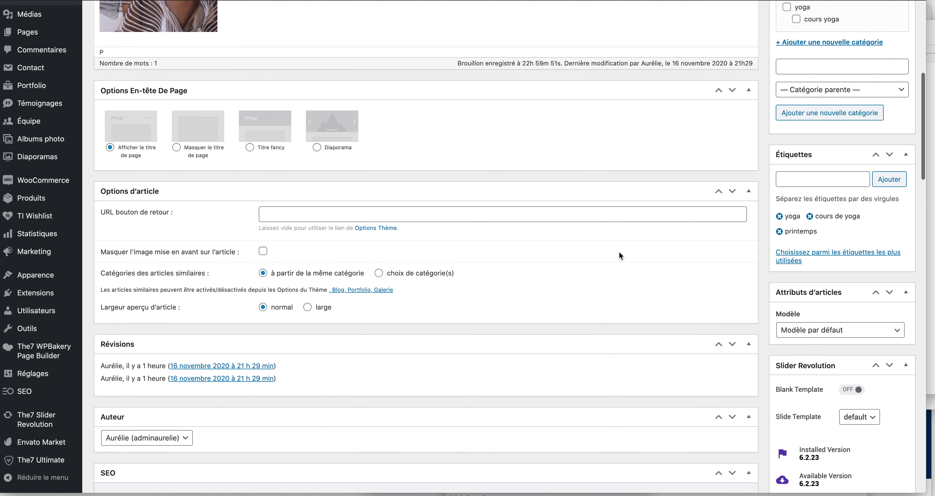
scroll(619, 251, "down", 5)
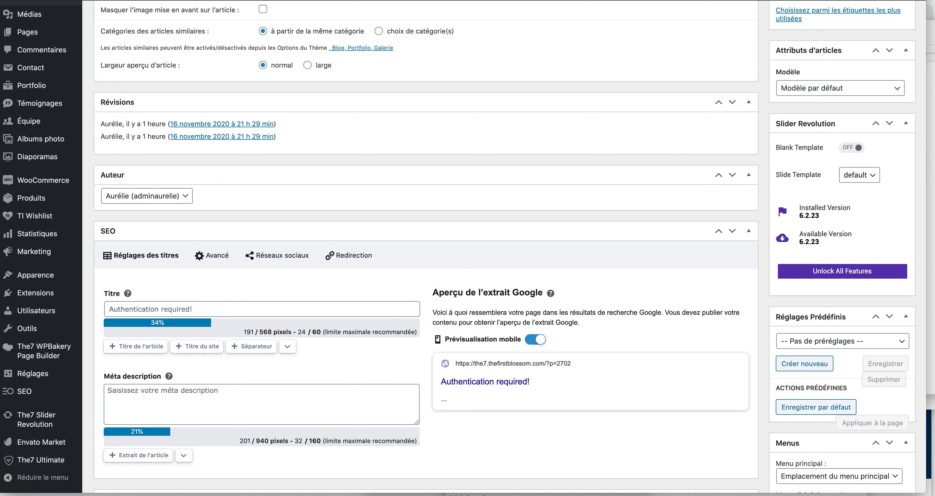
scroll(641, 191, "down", 2)
scroll(641, 191, "up", 20)
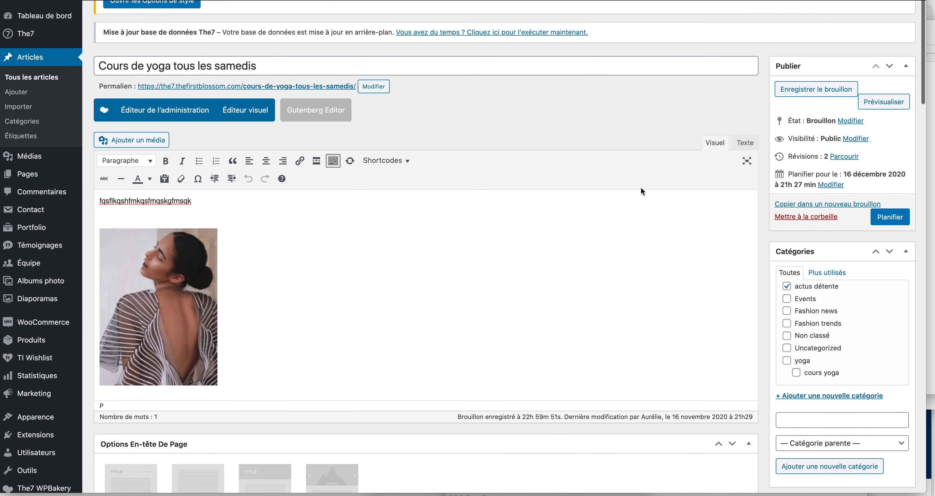
scroll(641, 189, "down", 1)
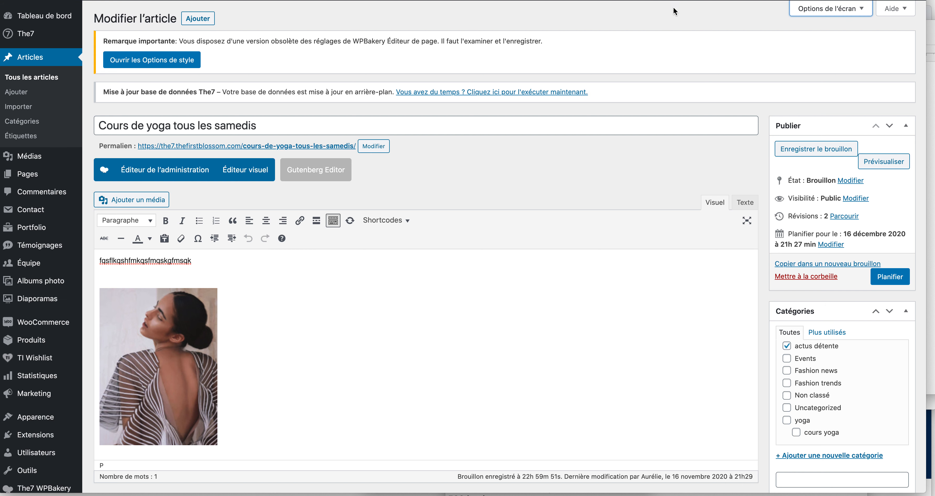